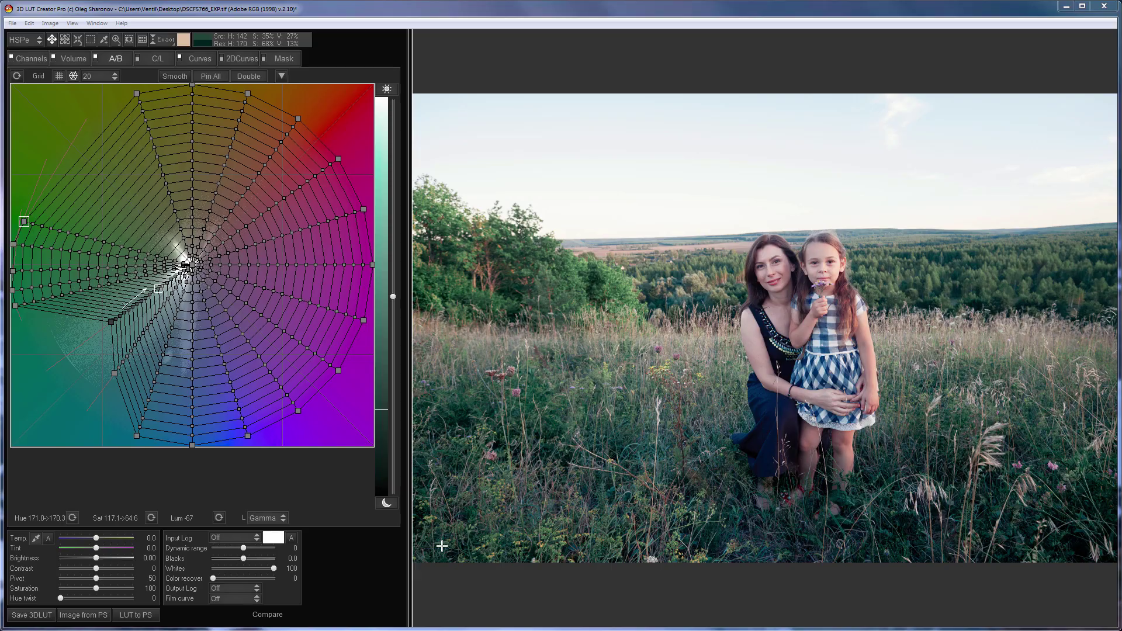
Step: Apply the Effects > Cold Green ICC profile and copy it to all twelve selected images
left_click(159, 205)
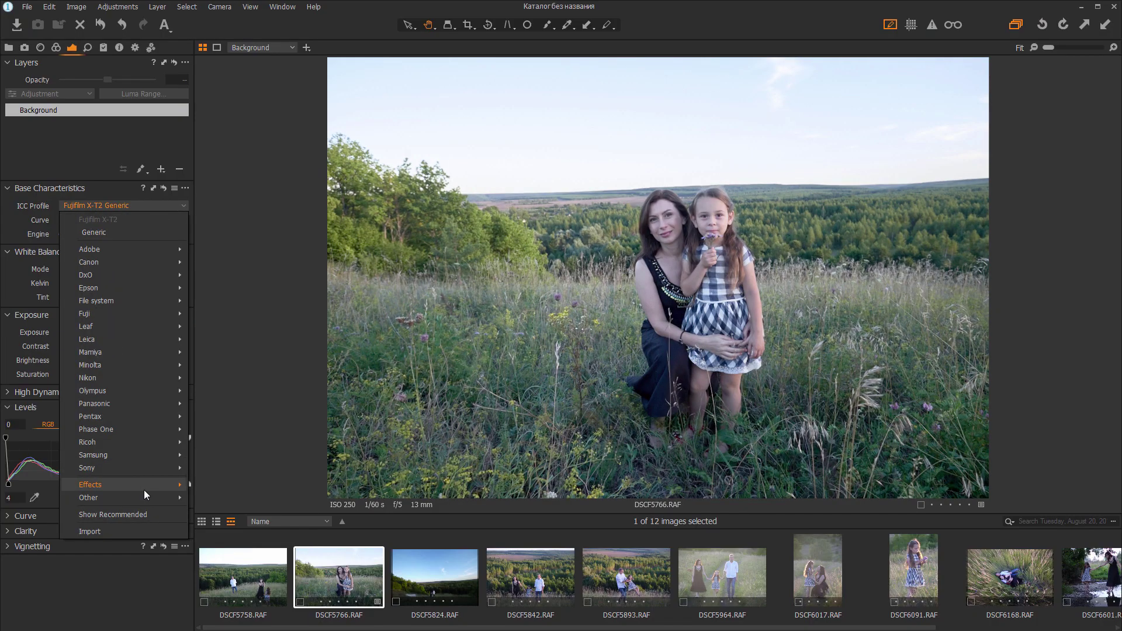
mouse_move(145, 497)
left_click(254, 262)
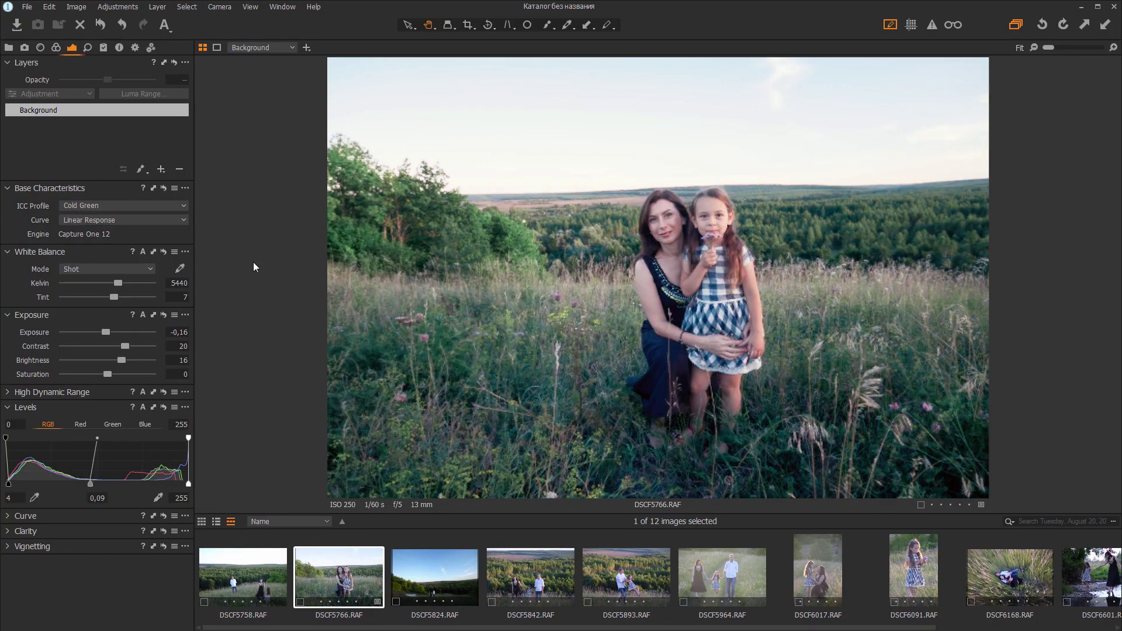
key("ctrl+a")
left_click(1105, 28)
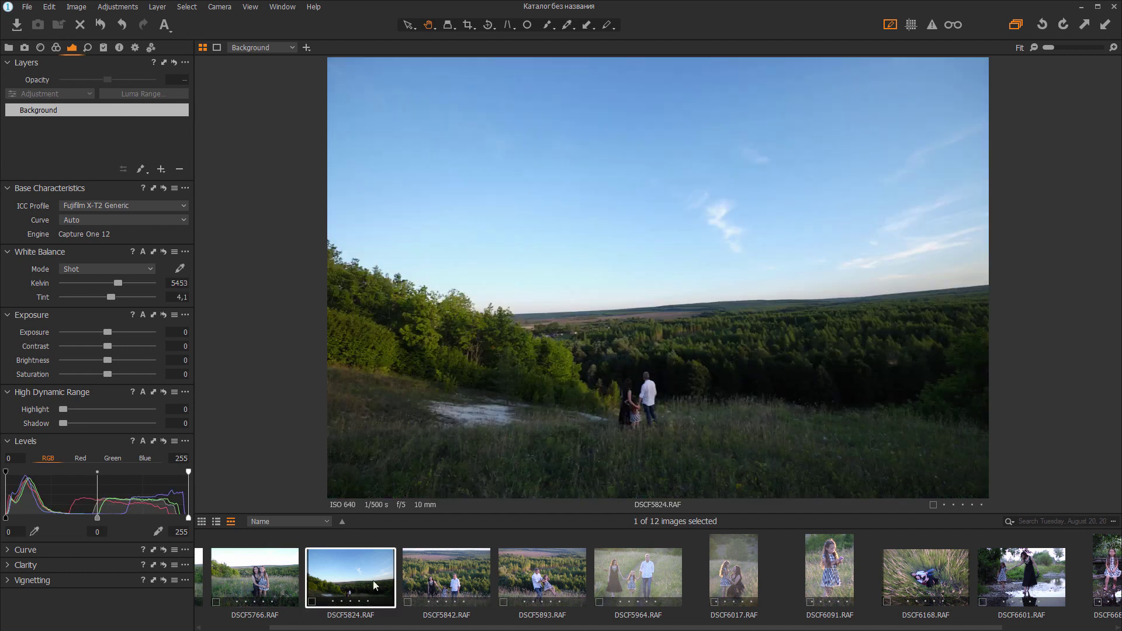
Step: Look through DSCF5842 and DSCF5893, then return to the portrait DSCF5766
left_click(446, 584)
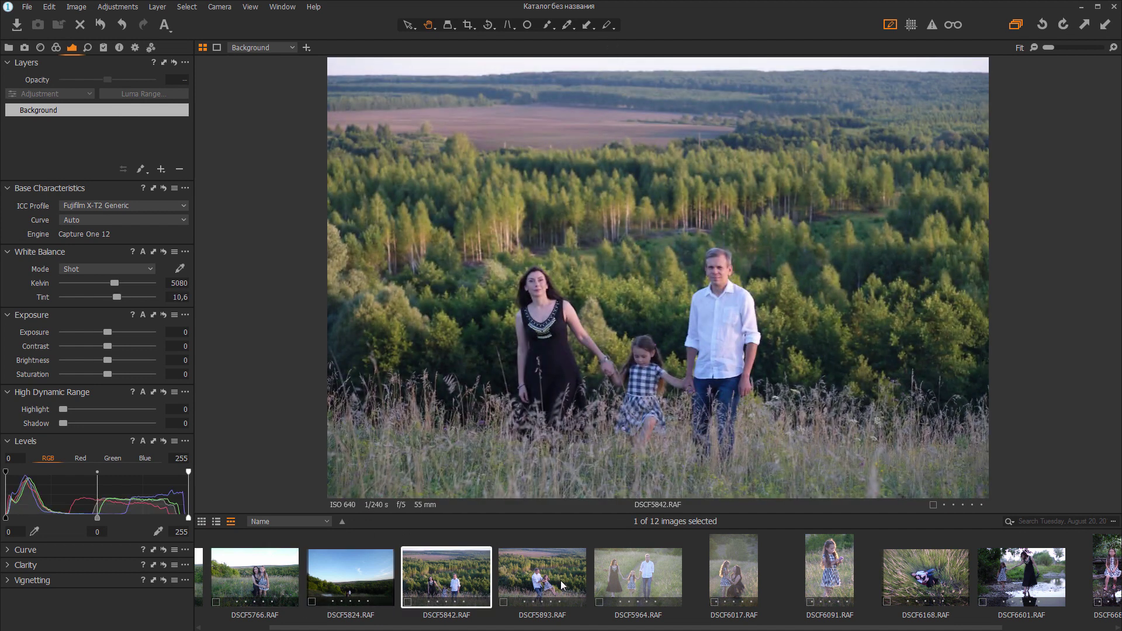
left_click(560, 580)
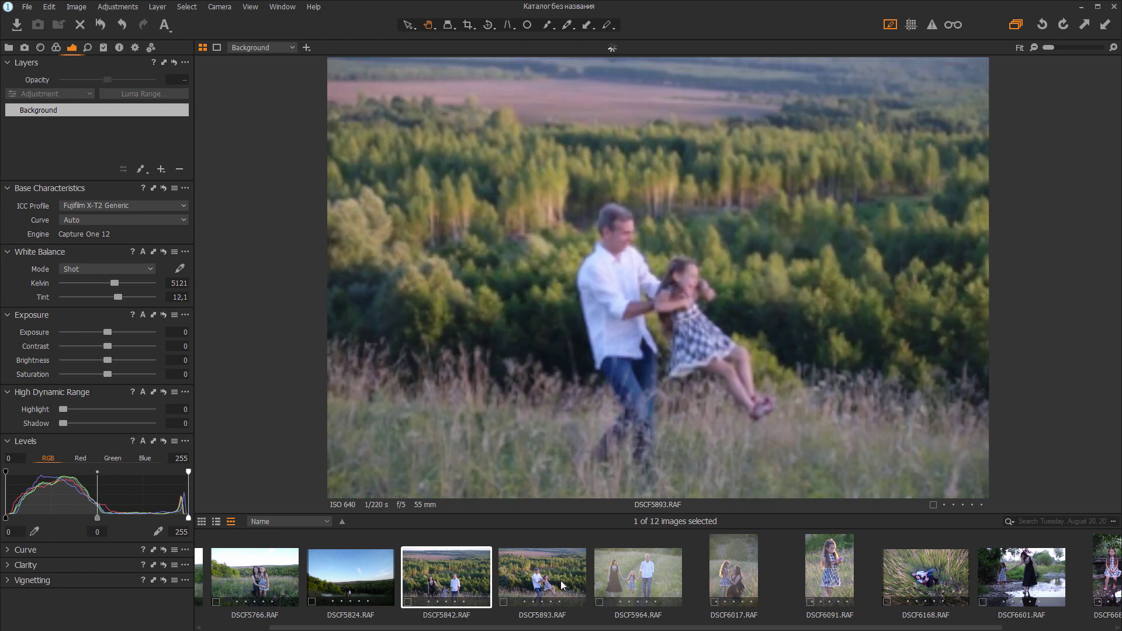
left_click(290, 584)
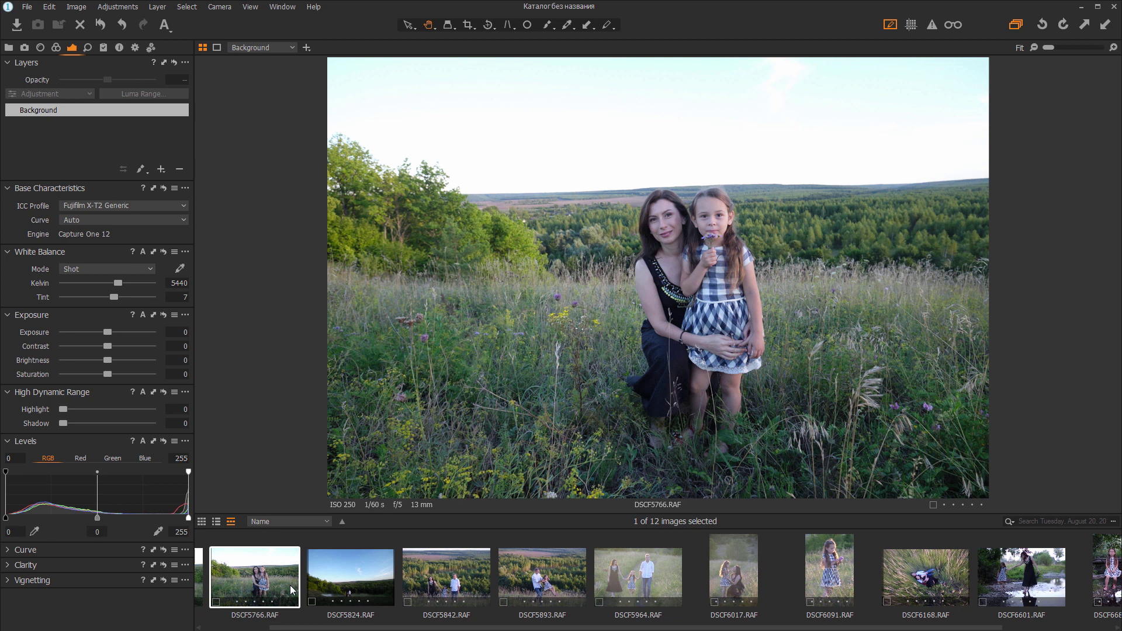
Step: Set the Base Characteristics curve of DSCF5766 to Linear Response
left_click(171, 219)
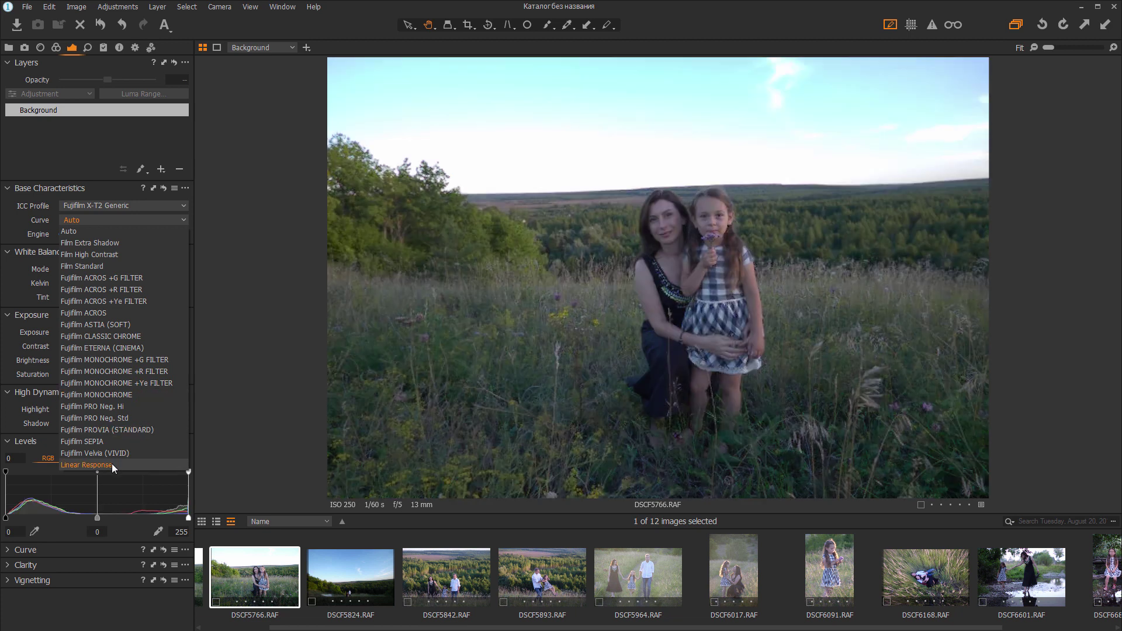
left_click(111, 463)
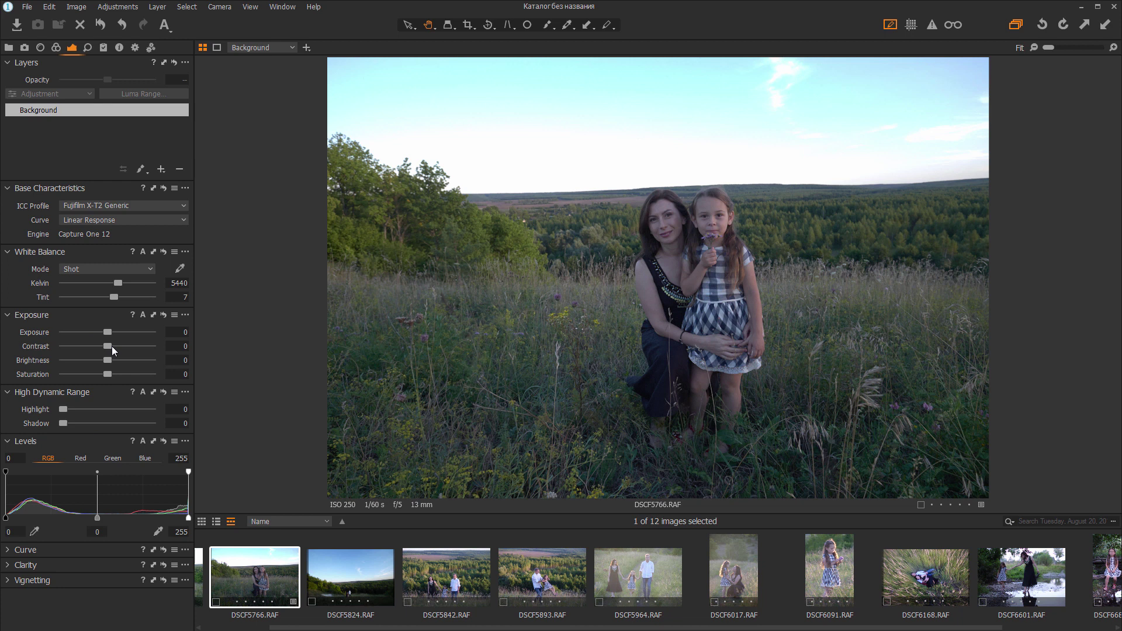
Step: Raise contrast, recover HDR highlights, and lift the Levels black point and midtones
mouse_move(111, 346)
left_mouse_down()
mouse_move(127, 345)
mouse_move(114, 359)
mouse_move(122, 360)
left_mouse_up()
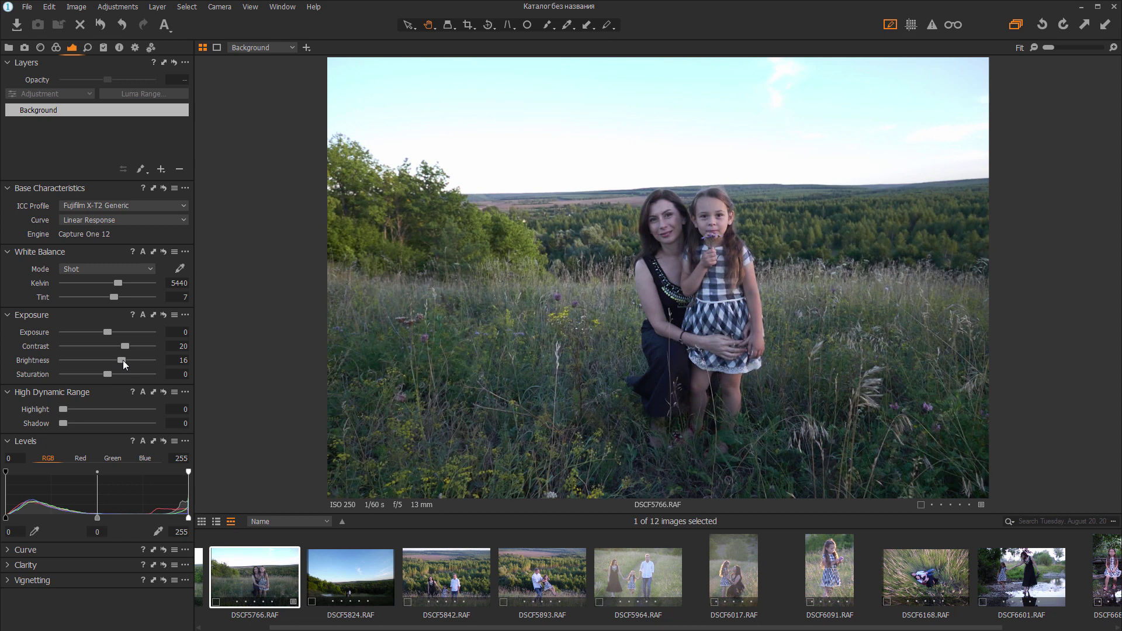
left_click_drag(65, 410, 96, 409)
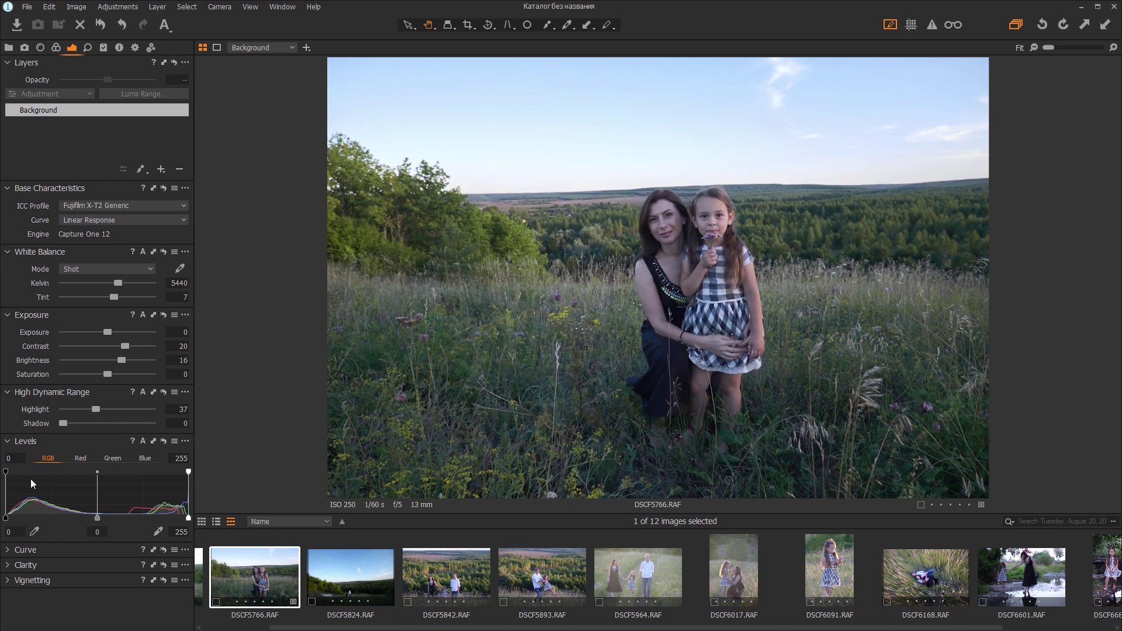
left_click_drag(5, 519, 8, 521)
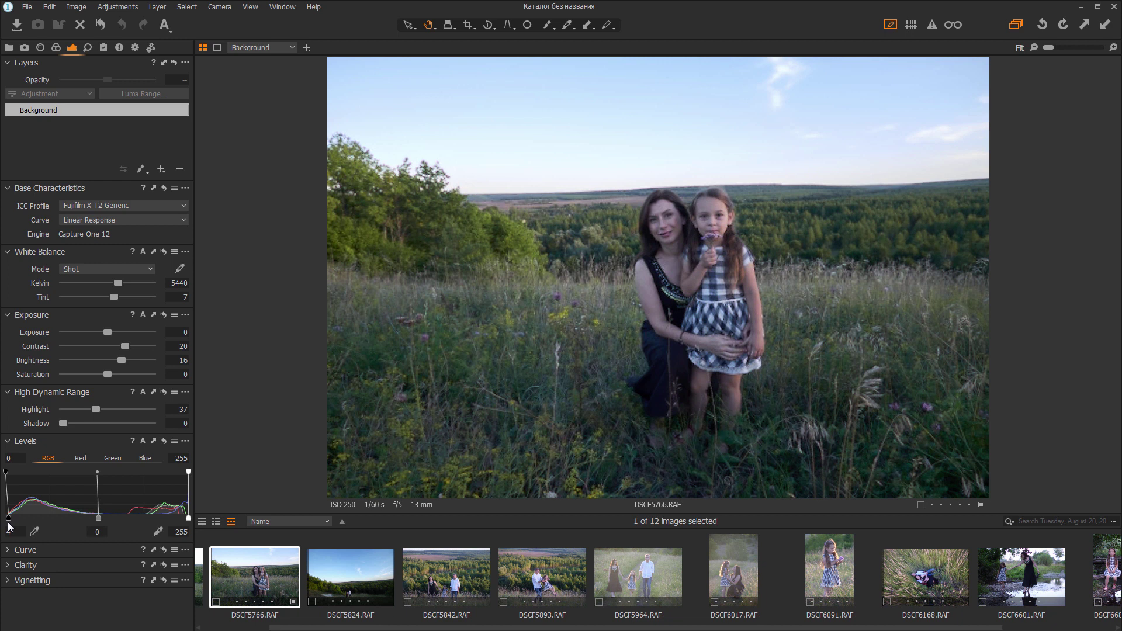
left_click_drag(97, 520, 89, 520)
Step: Add a Luma curve point raising 124 to 163 and set Exposure to -0.16
left_click(41, 549)
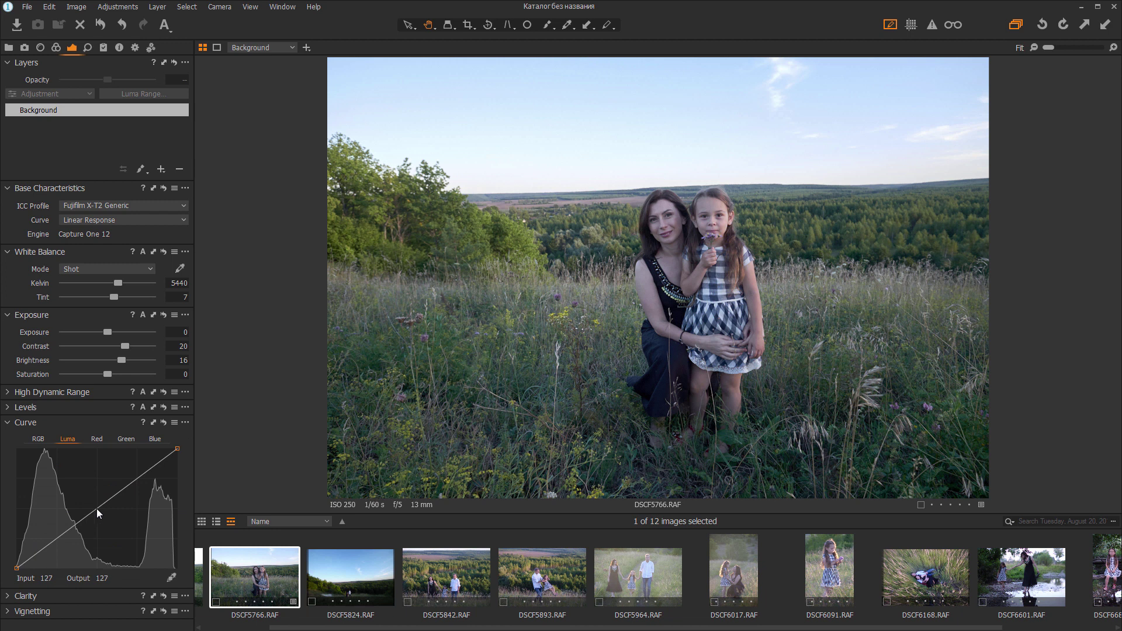
left_click_drag(96, 509, 92, 494)
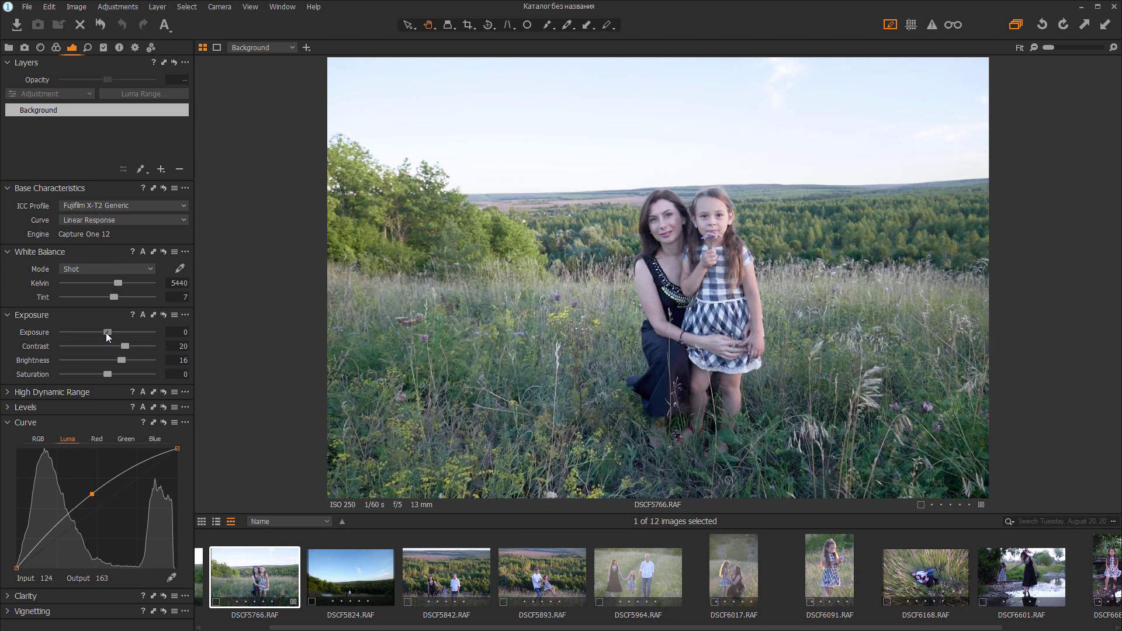
left_click_drag(106, 332, 105, 334)
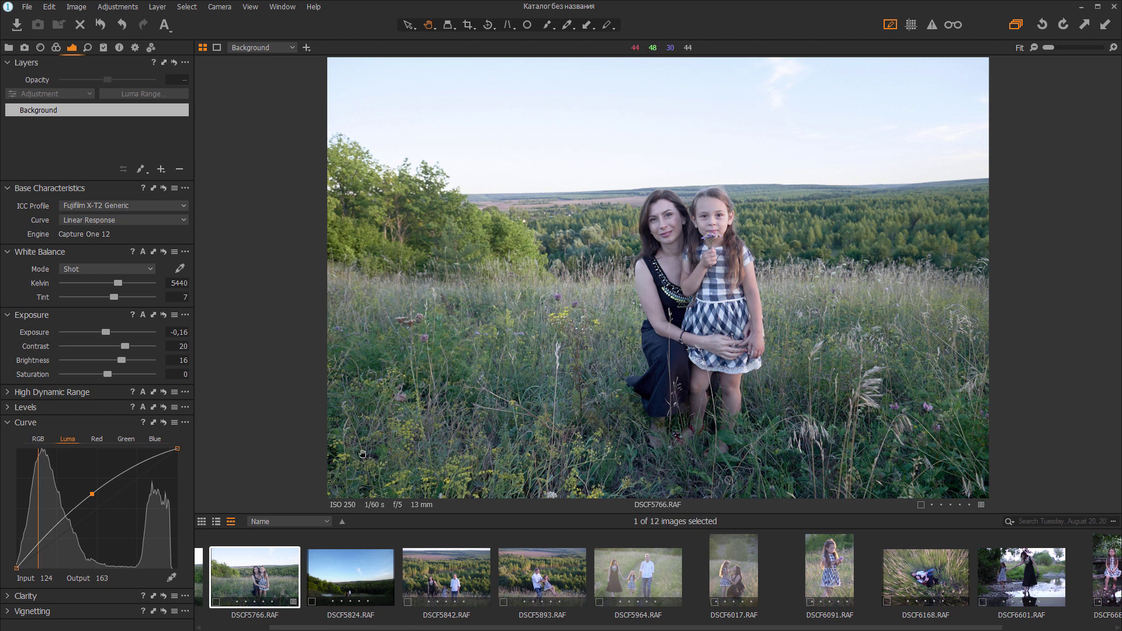
Step: Export DSCF5766 as a 16-bit Adobe RGB TIFF to the desktop, then quit Capture One
right_click(266, 566)
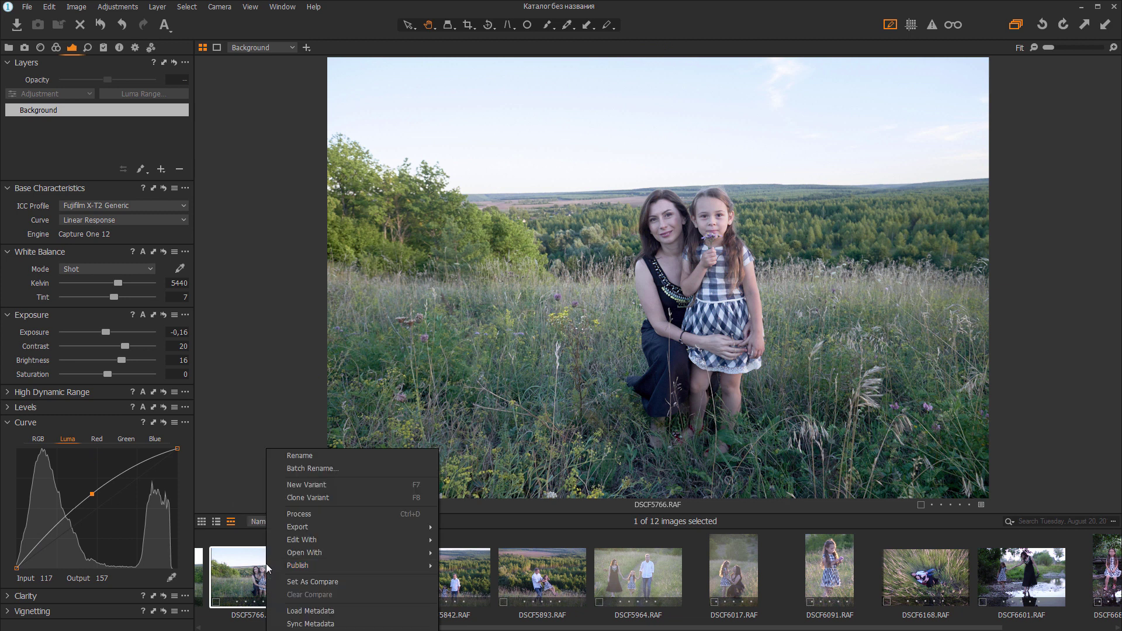
mouse_move(332, 528)
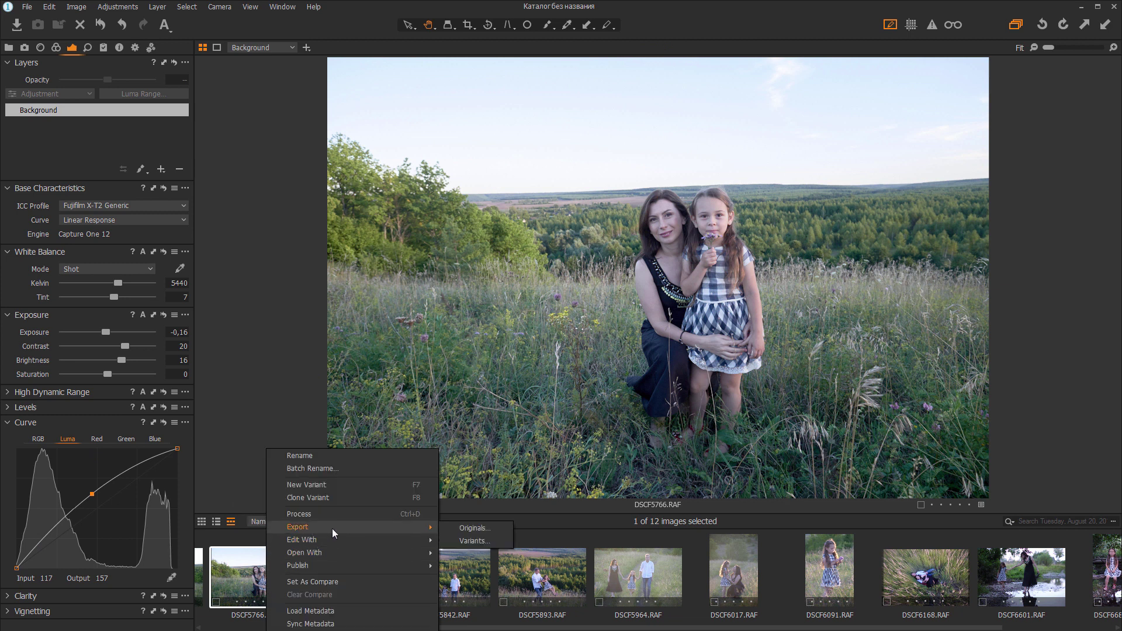
left_click(461, 543)
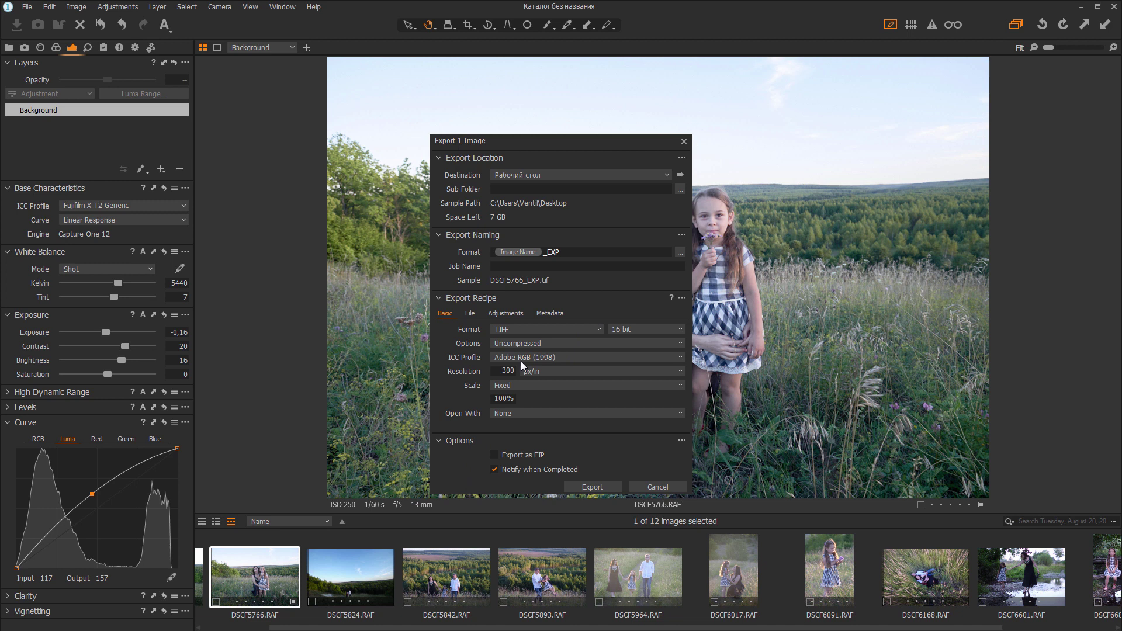
left_click(601, 488)
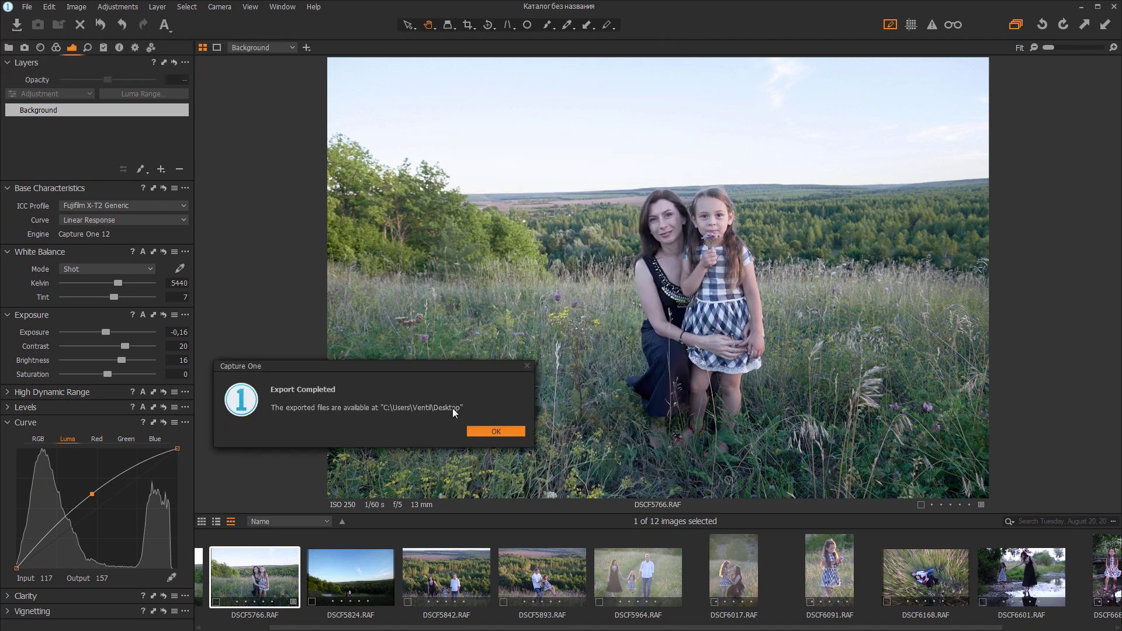
left_click(478, 430)
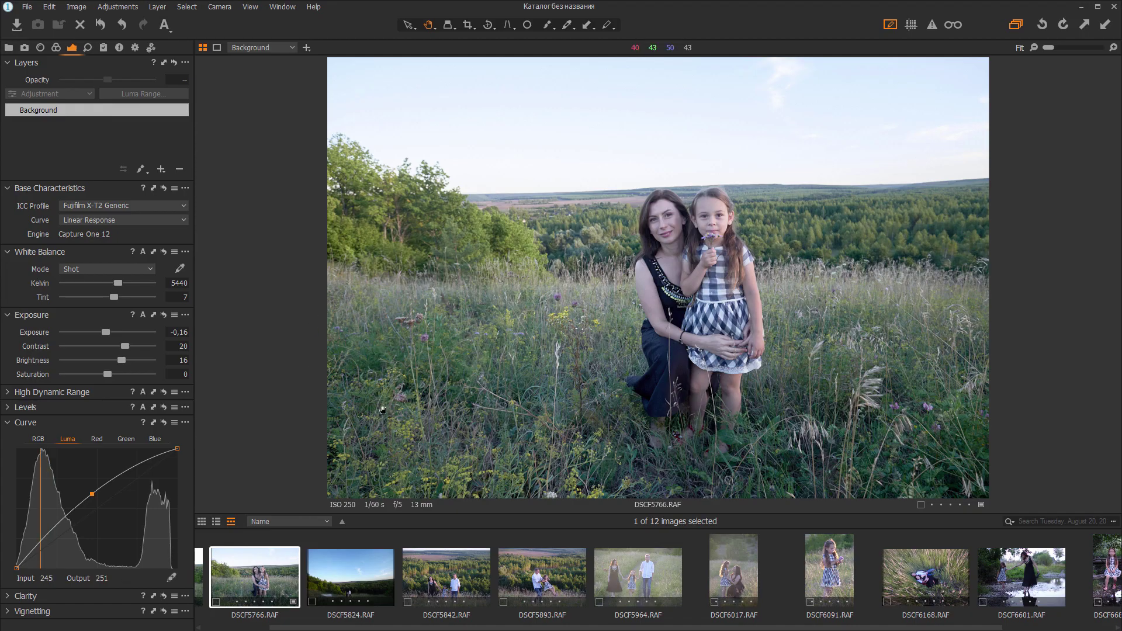
left_click(1114, 6)
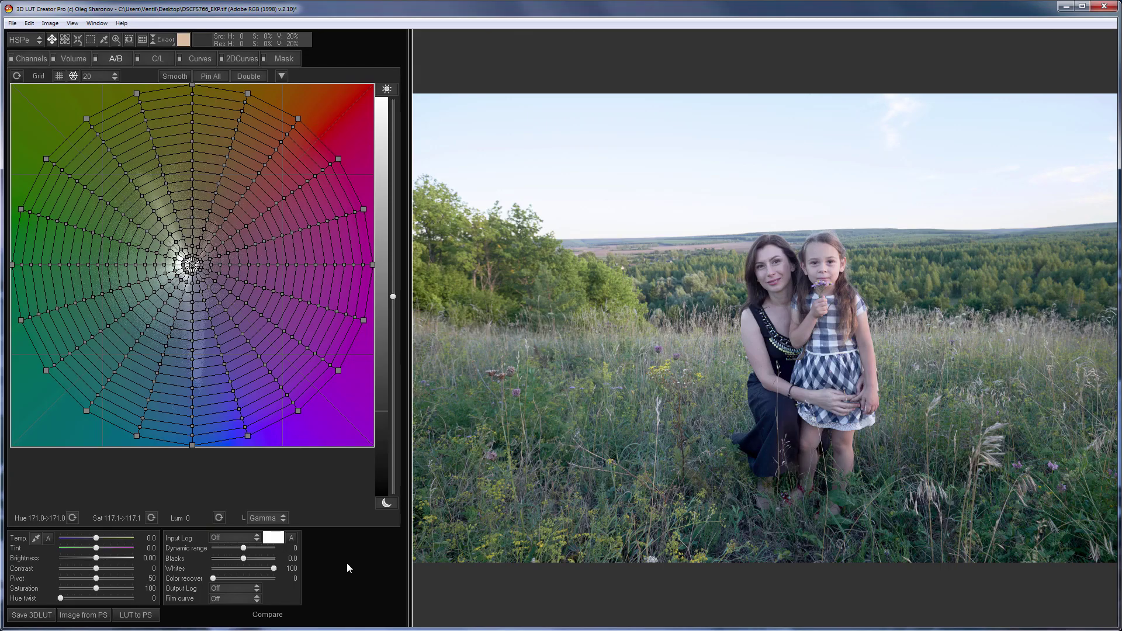
Step: Darken and desaturate the green grass, then compare the RGB channel matrix off and on
left_click_drag(438, 546, 442, 546)
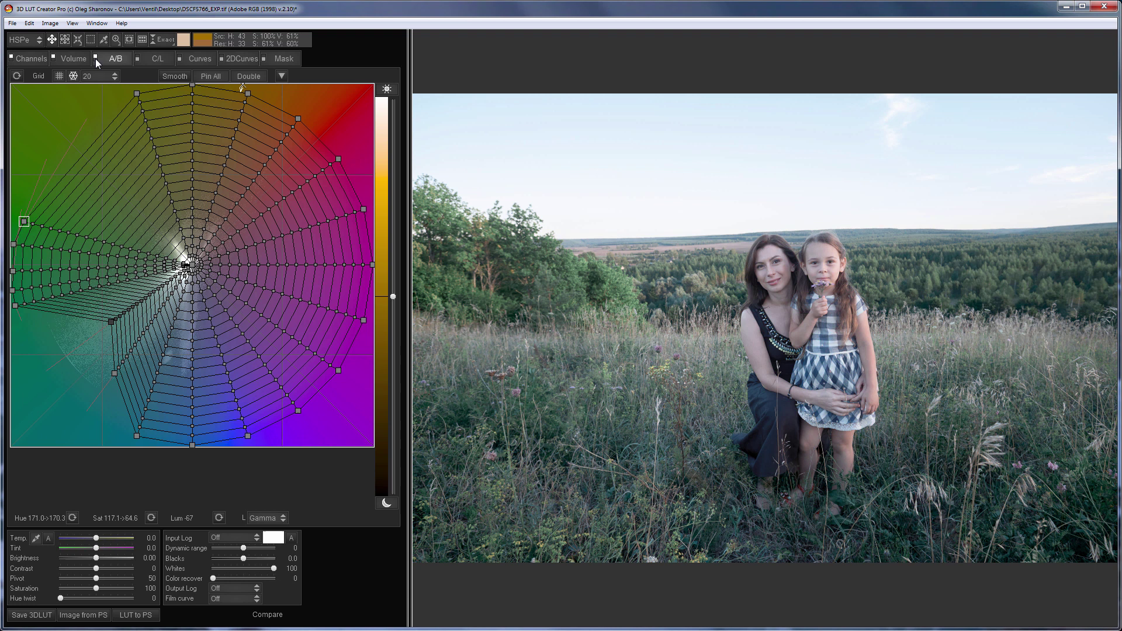
left_click(34, 60)
left_click(12, 58)
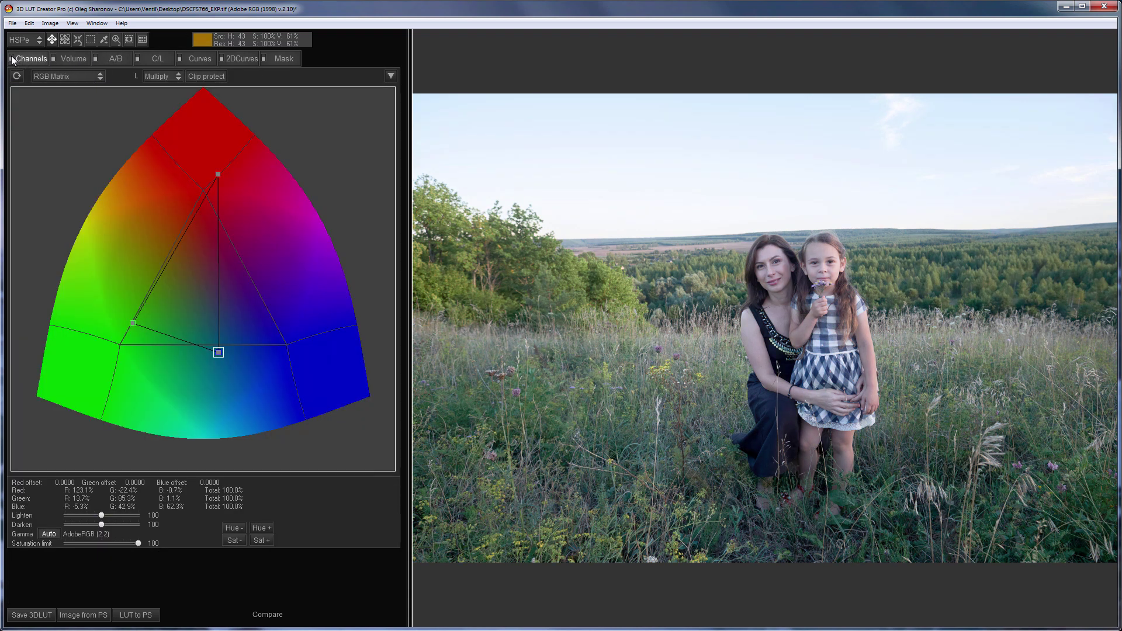
left_click(12, 59)
Step: Switch off the Black and Cyan curves and compare the curves effect off and on
left_click(195, 57)
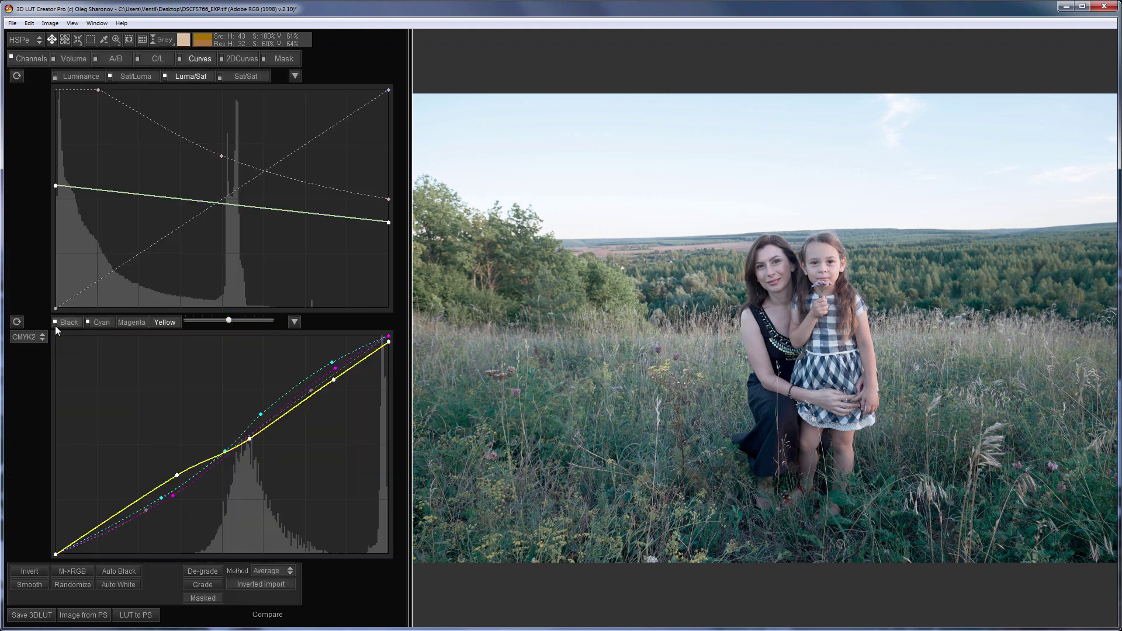
left_click(55, 324)
left_click(87, 323)
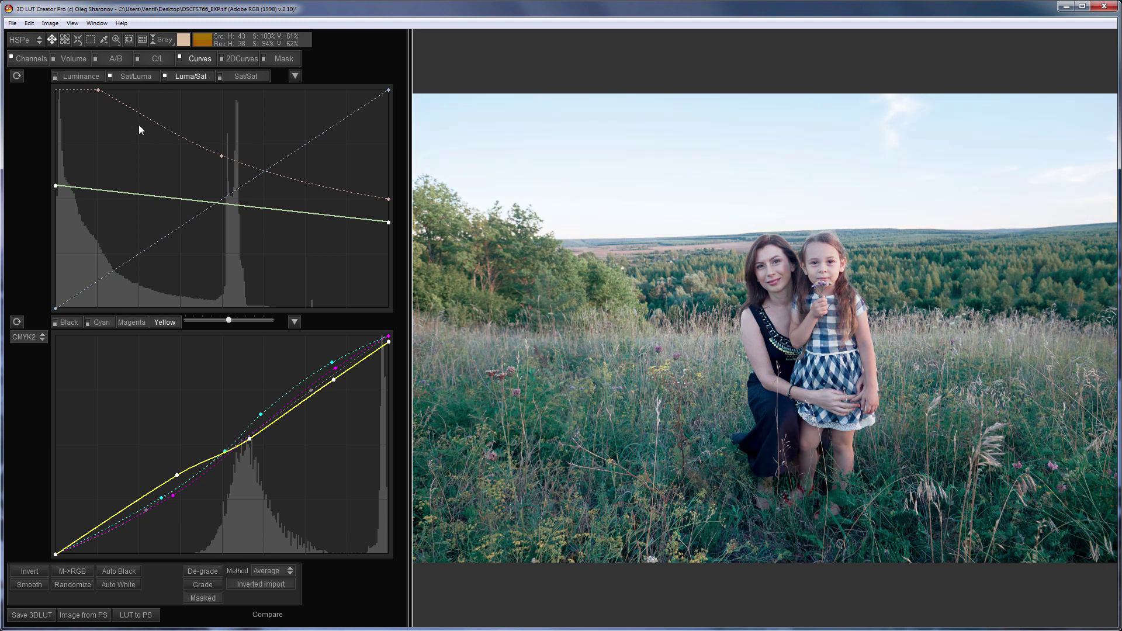
left_click(180, 58)
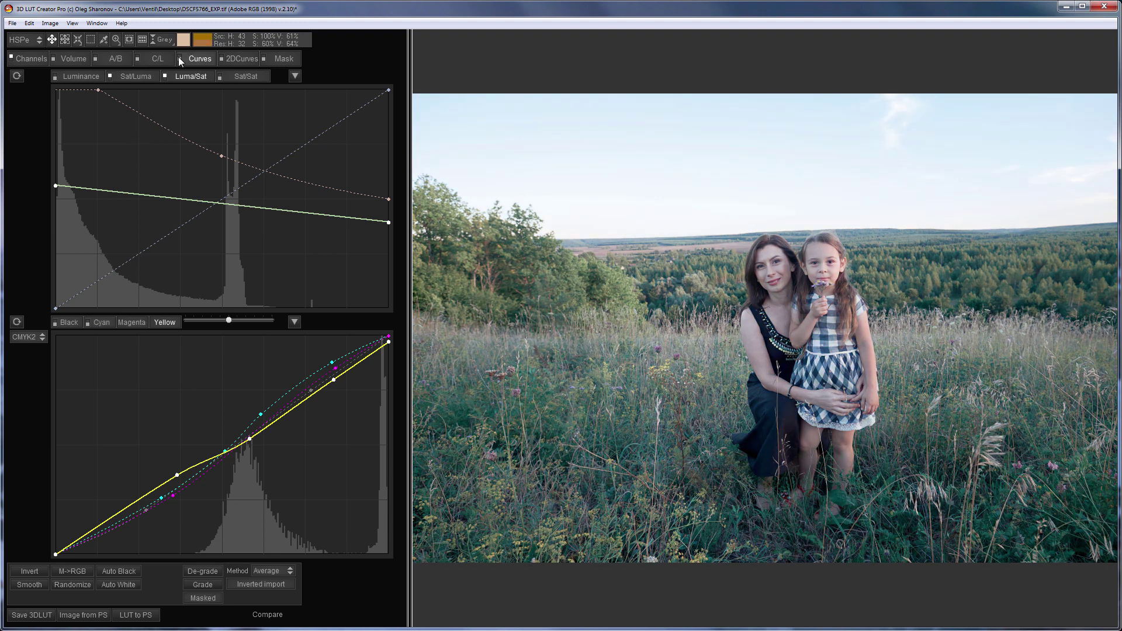
left_click(179, 59)
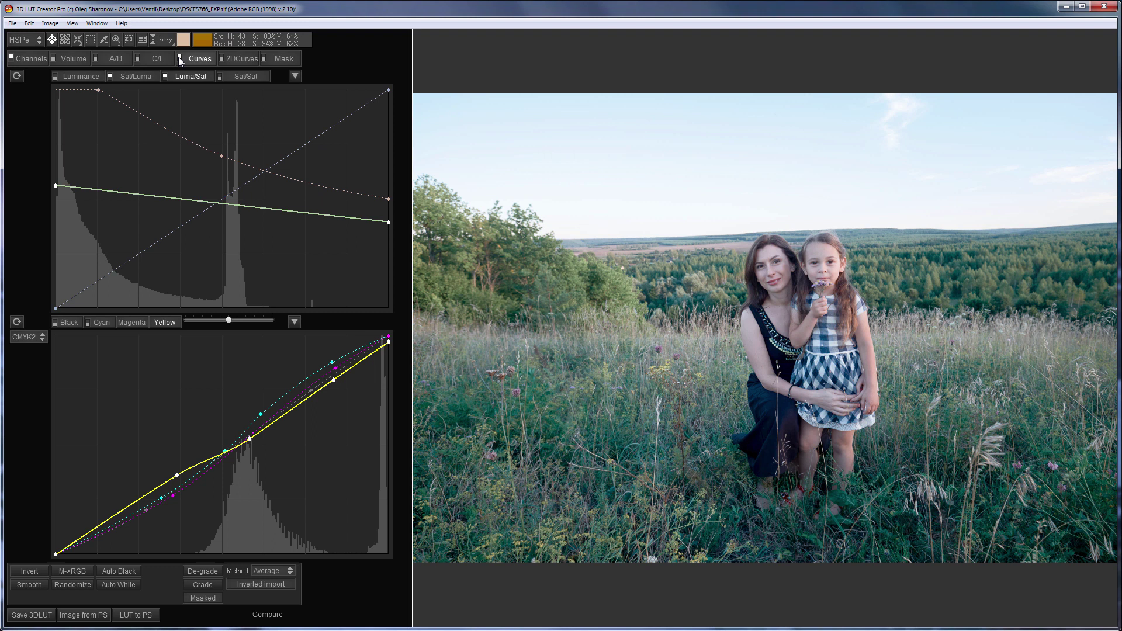
Step: Compare the grade with the Volume adjustment toggled off and back on
left_click(72, 59)
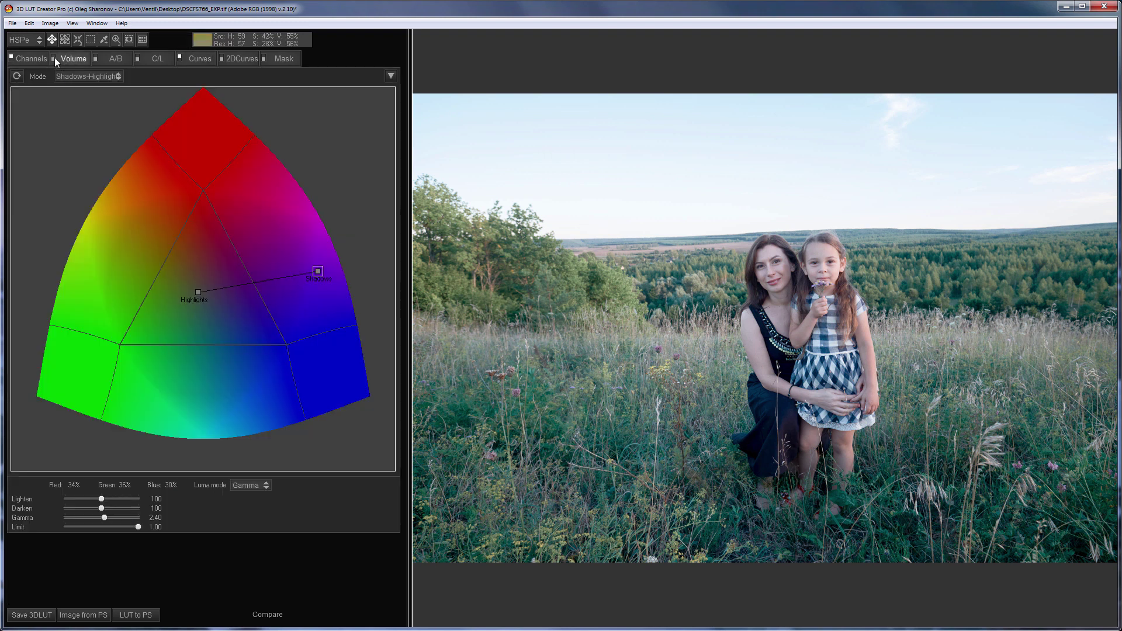
left_click(53, 57)
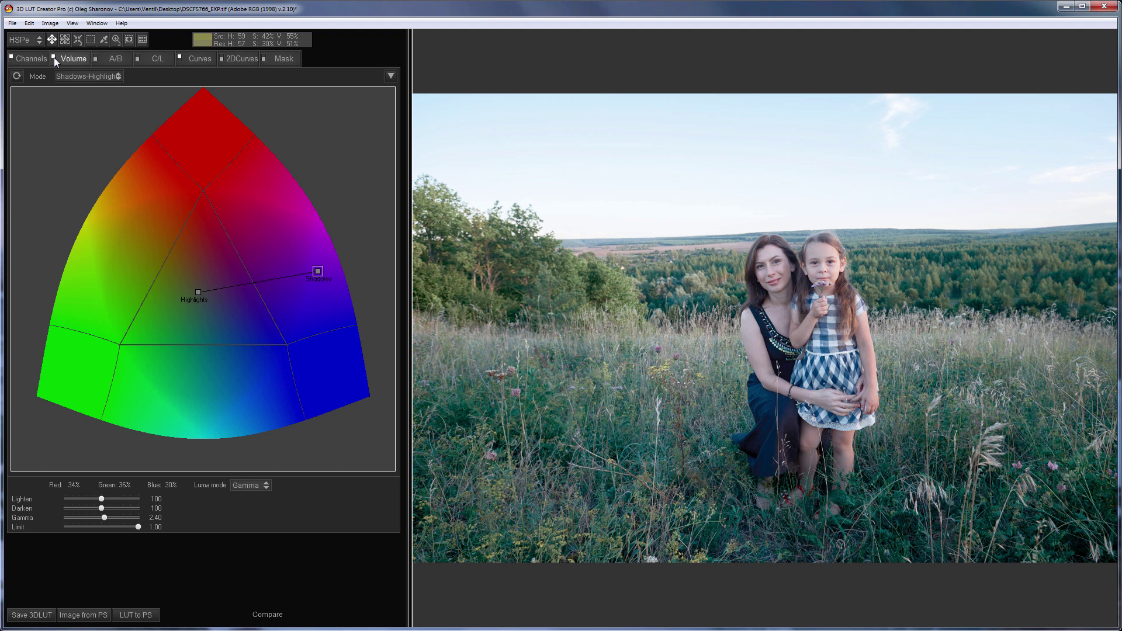
left_click(54, 58)
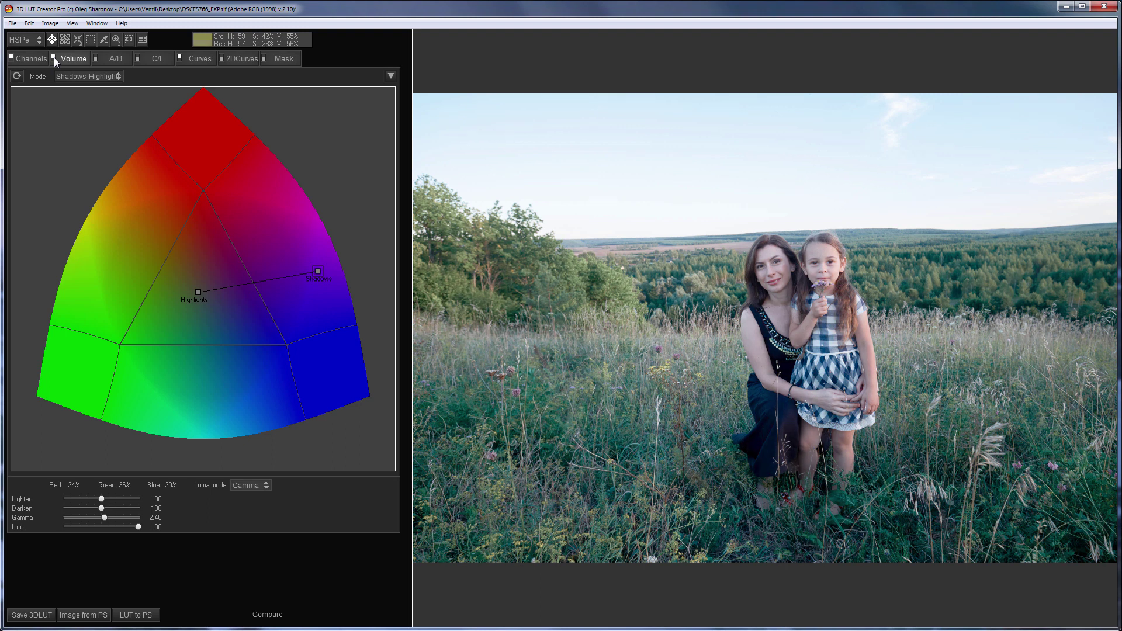
left_click(54, 57)
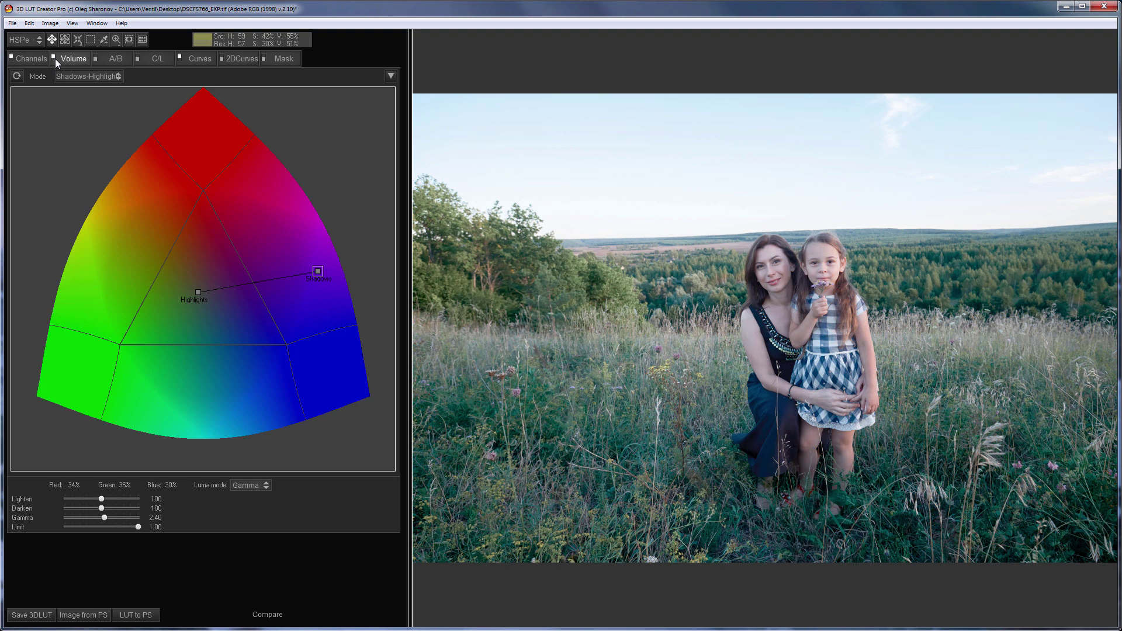
Step: Review the A/B colour grid, then show the Black and Cyan CMYK curves
left_click(106, 56)
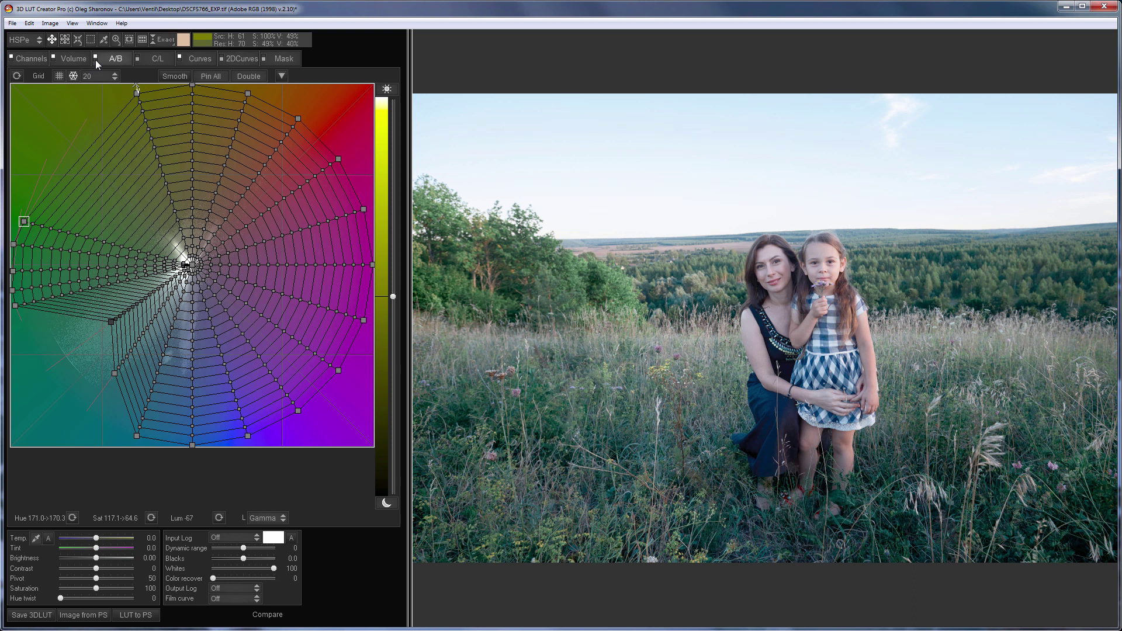
left_click(200, 60)
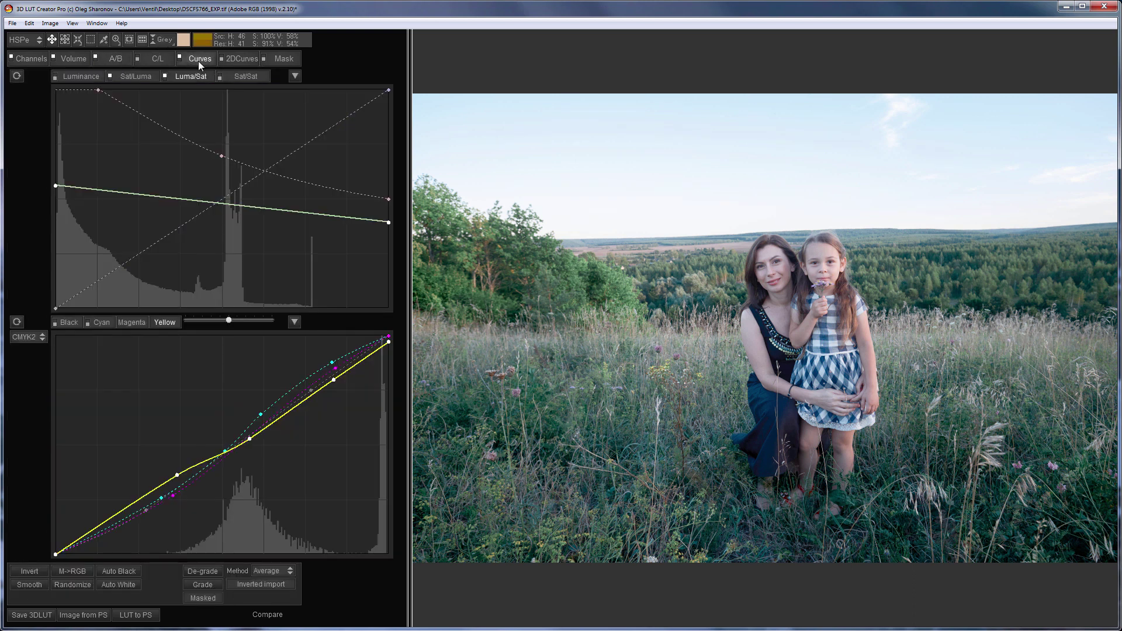
left_click(69, 320)
left_click(91, 323)
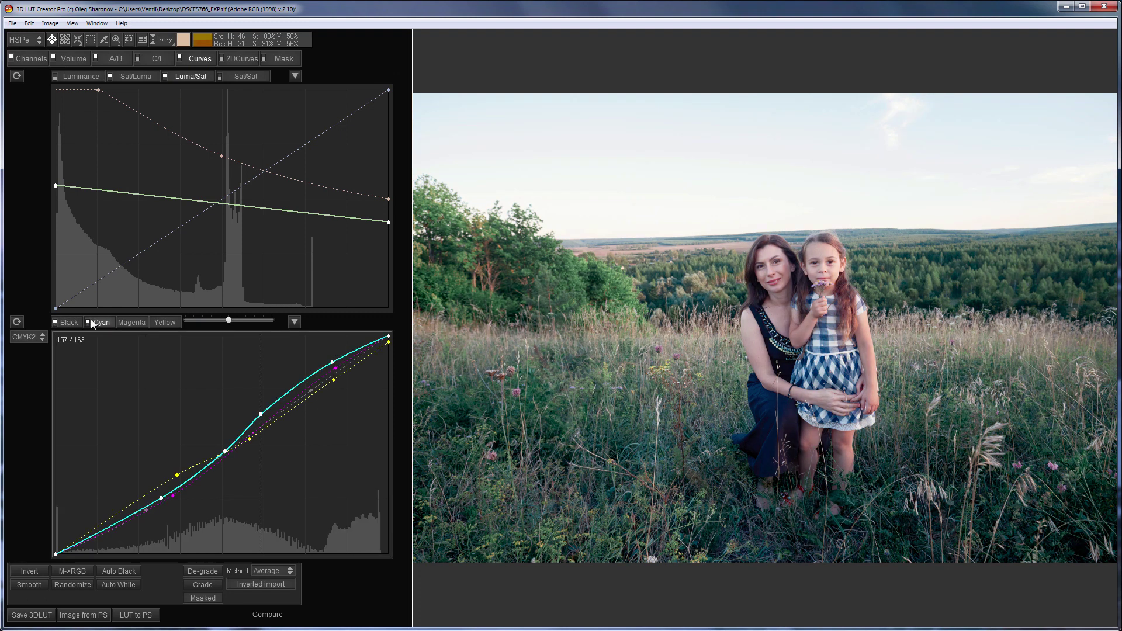
Step: Save the grade as 'Cold Green' ICC Profile (*.icc) in AppData\Local\CaptureOne\Color Profiles
key("ctrl+s")
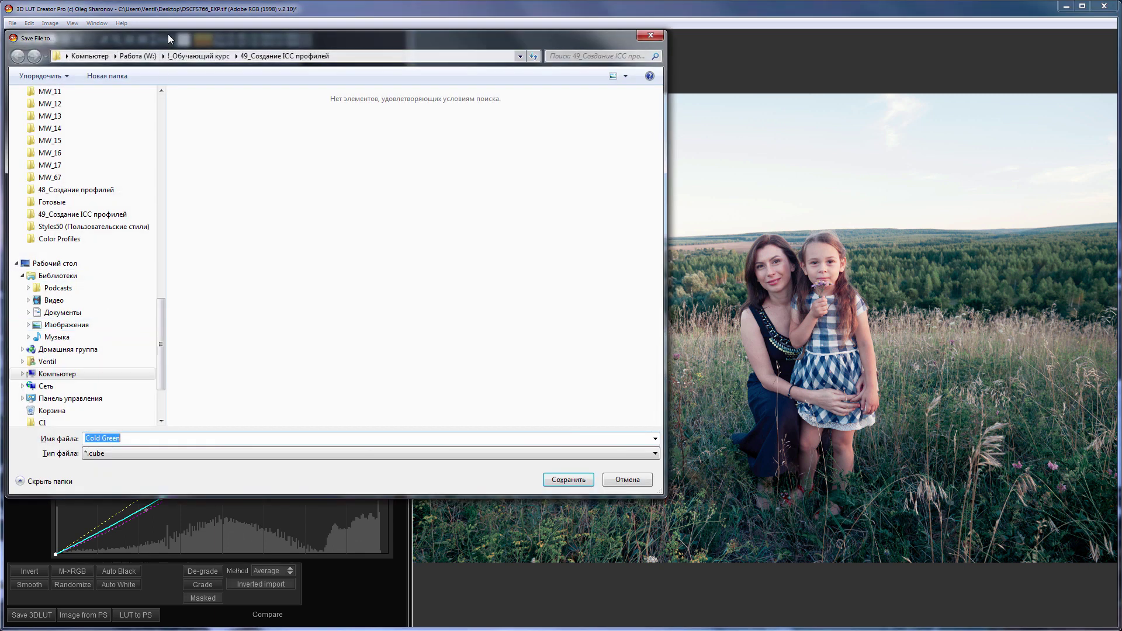
left_click_drag(173, 36, 257, 54)
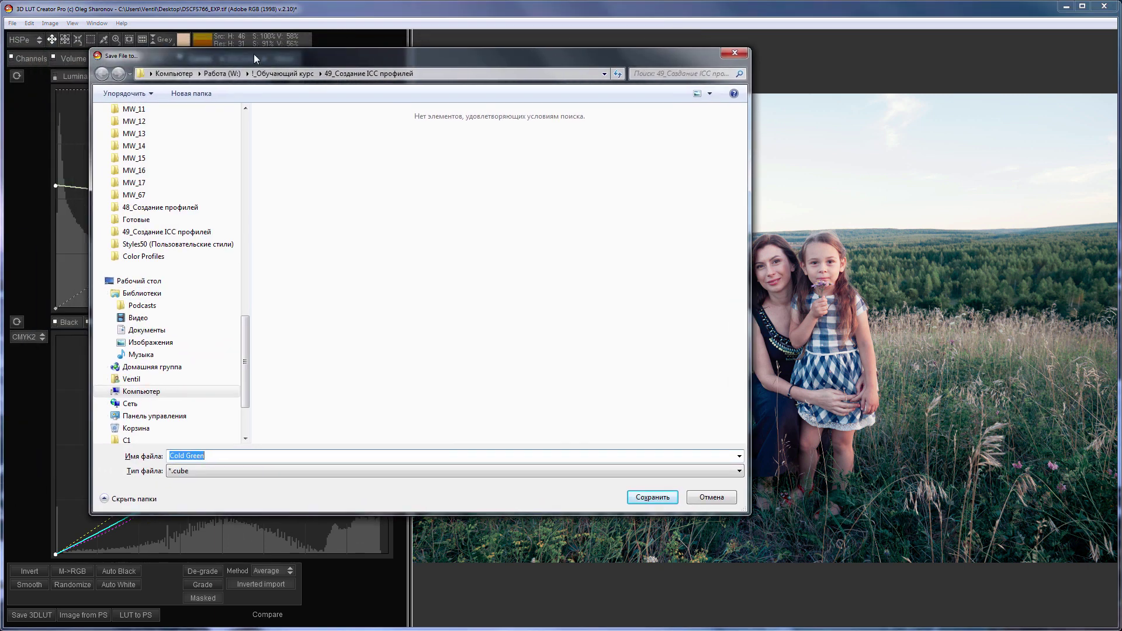
left_click(152, 257)
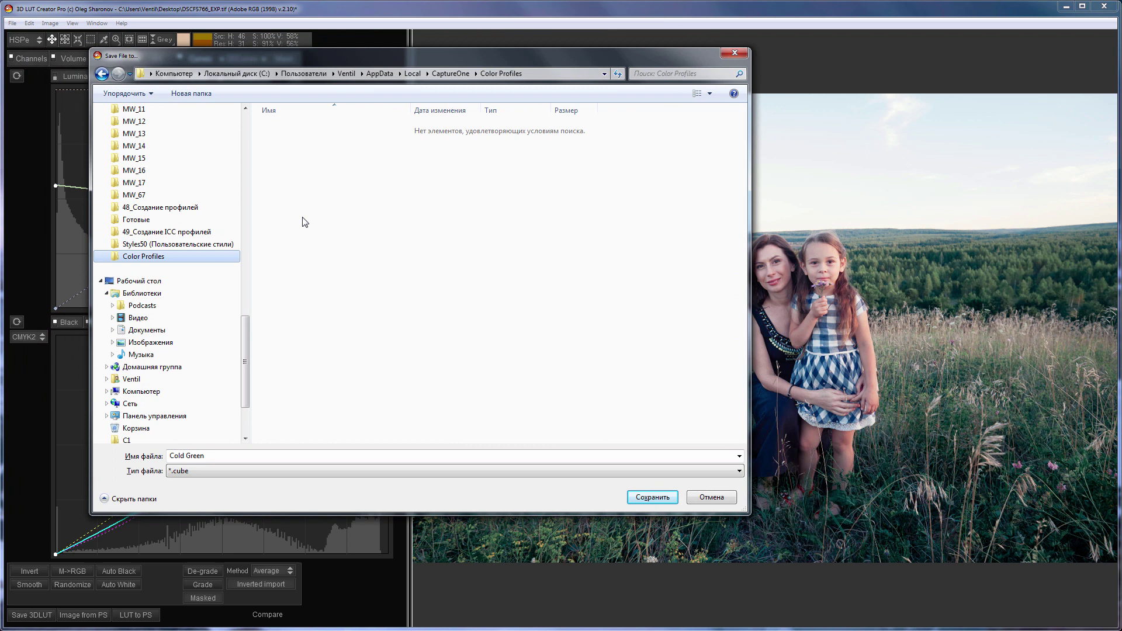
left_click(552, 73)
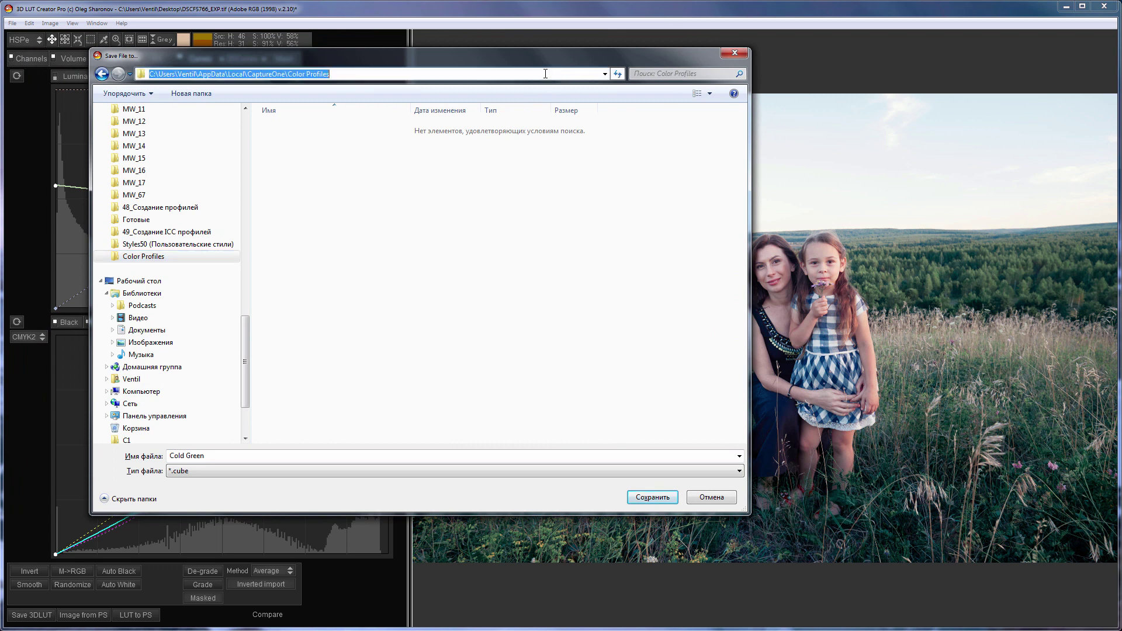
left_click(444, 73)
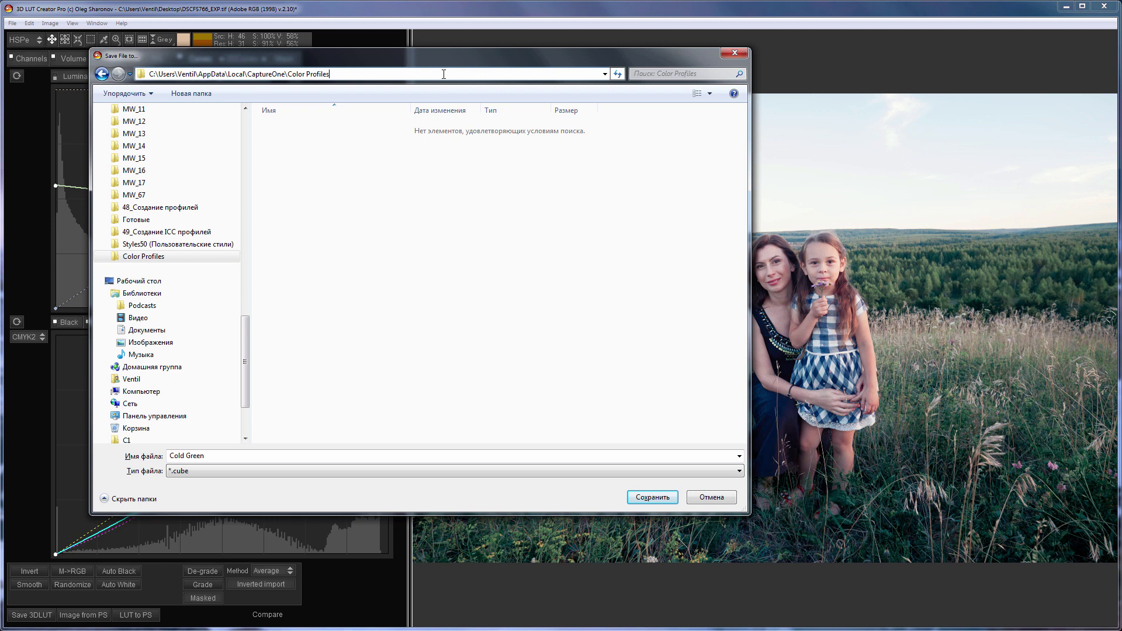
left_click(346, 471)
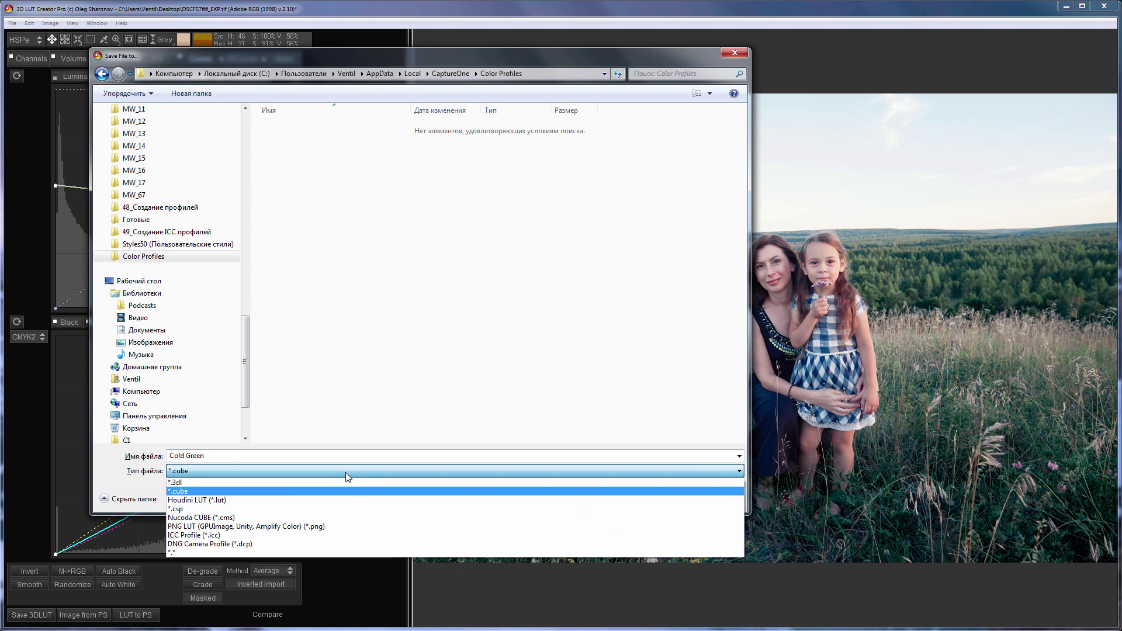
left_click(237, 535)
left_click(213, 454)
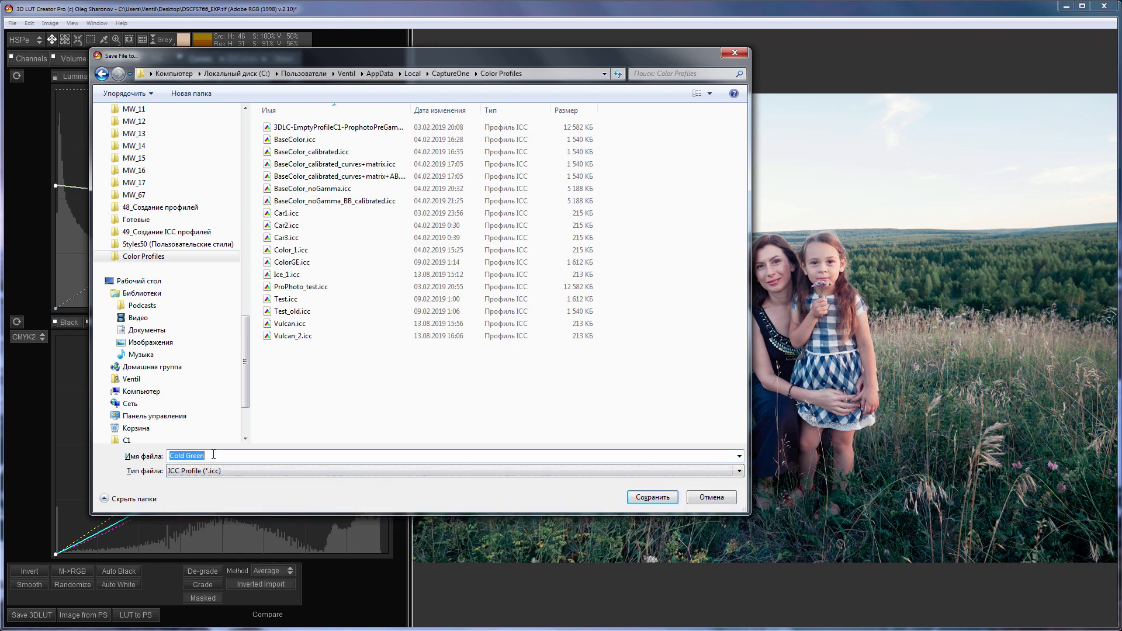
left_click(648, 497)
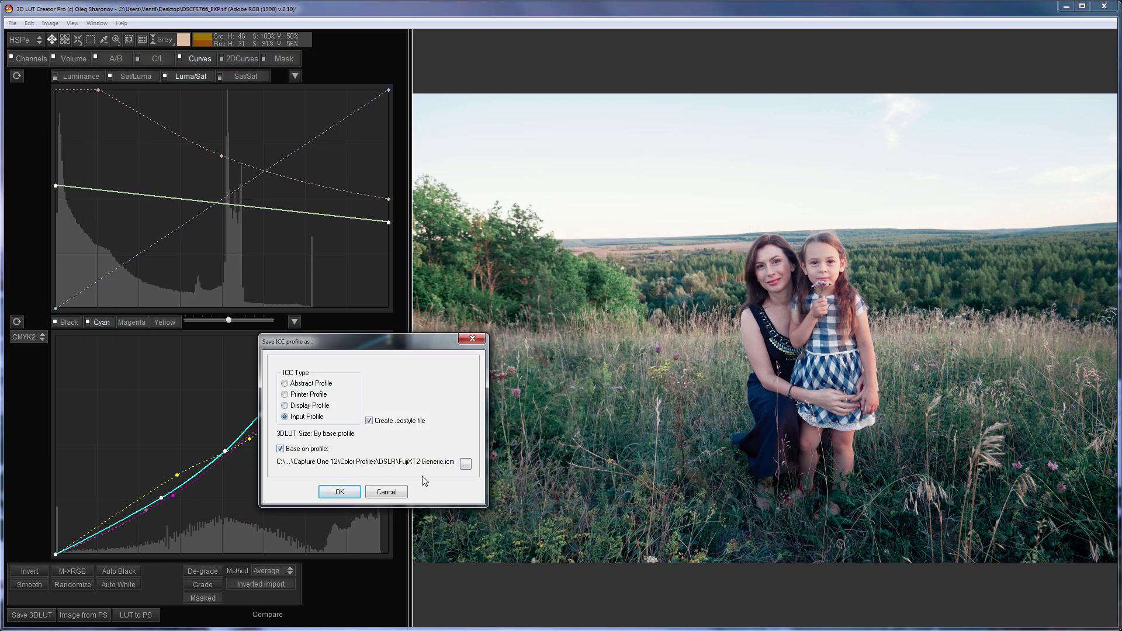
Step: Keep XT2-Generic as the base profile, disable the .costyle file, and confirm saving Cold Green
left_click(466, 465)
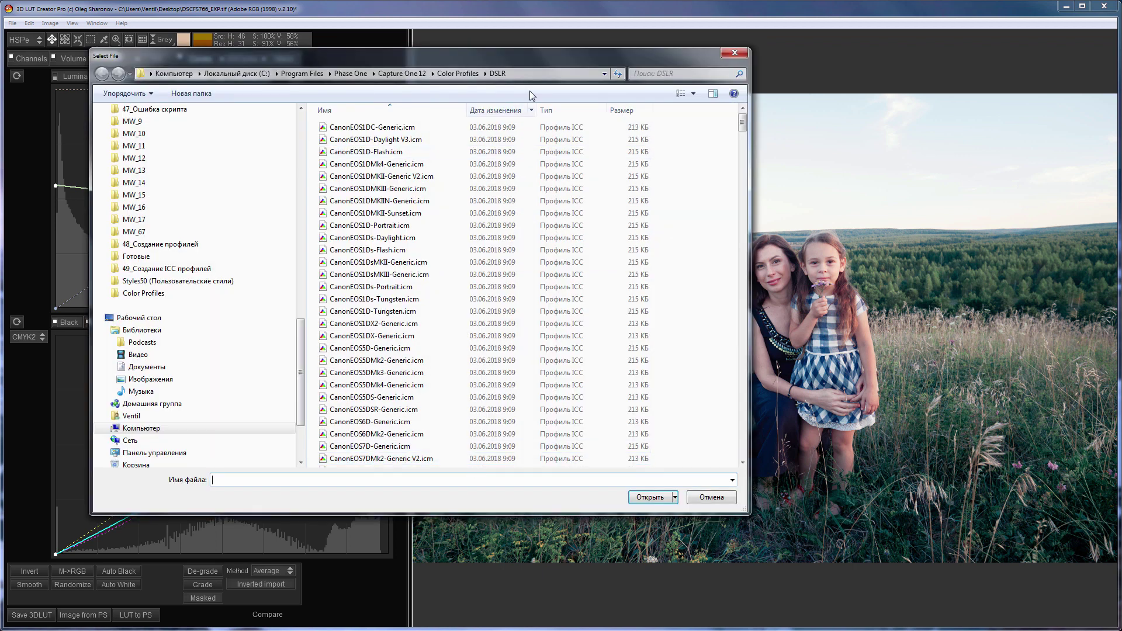
left_click(544, 72)
left_click(544, 72)
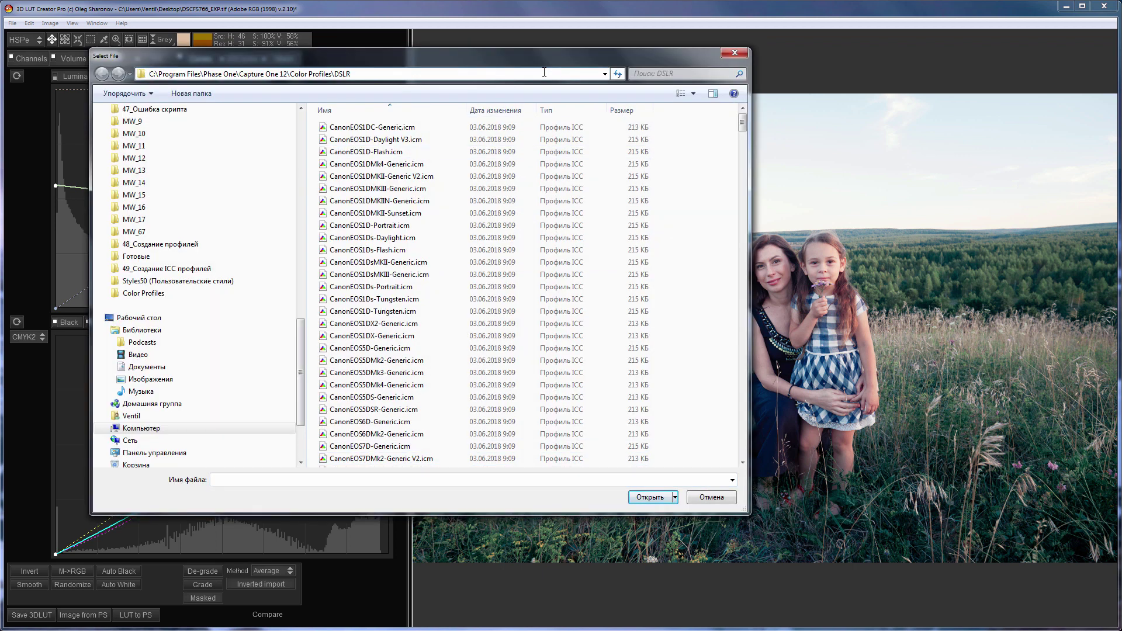
left_click(734, 53)
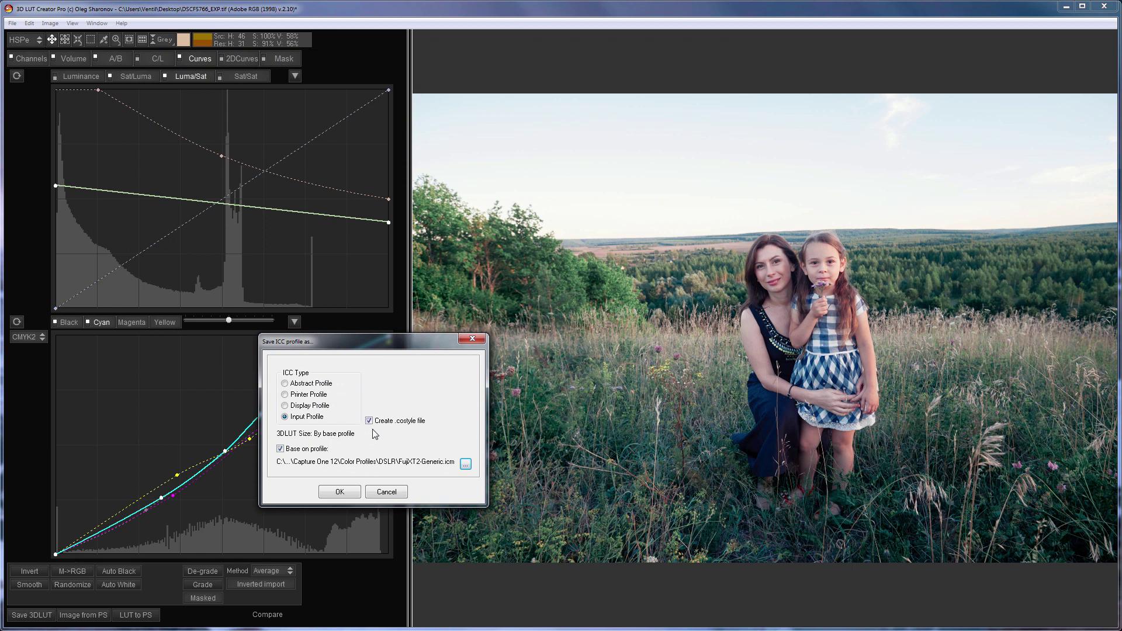
left_click(369, 420)
left_click(339, 492)
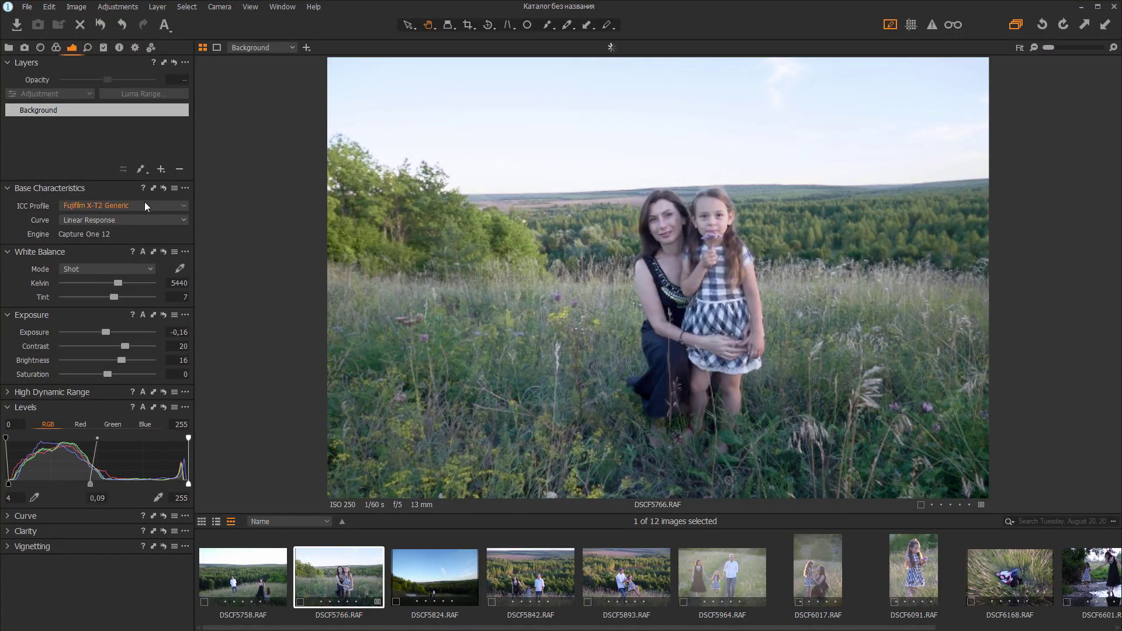
Step: Pick Cold Green from the Other section of DSCF5766's full ICC Profile list
left_click(145, 207)
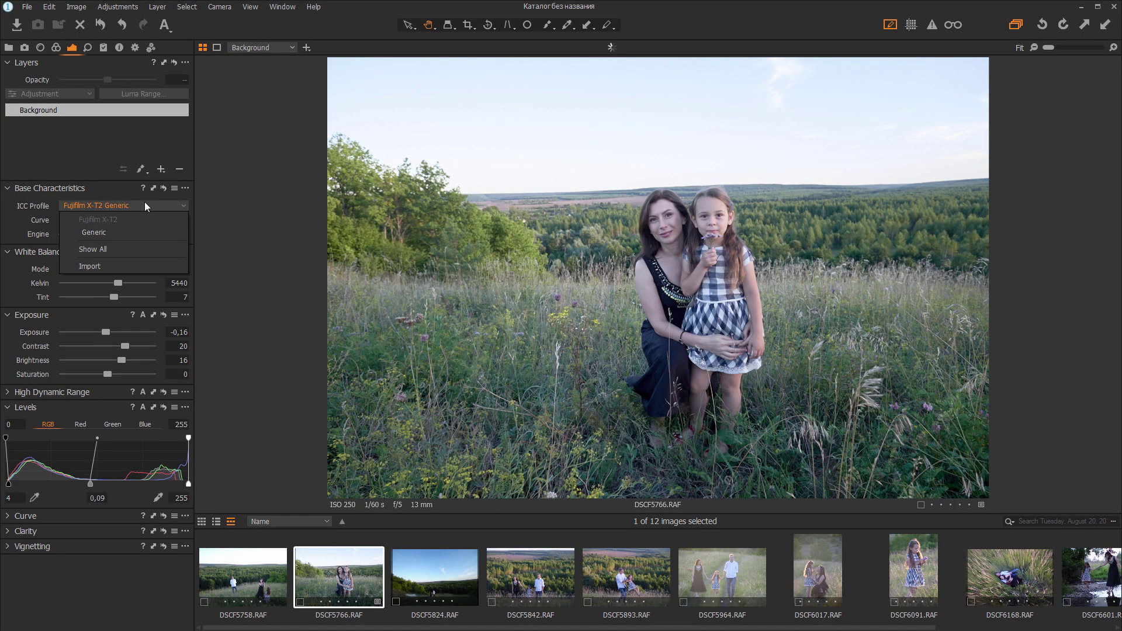
left_click(127, 250)
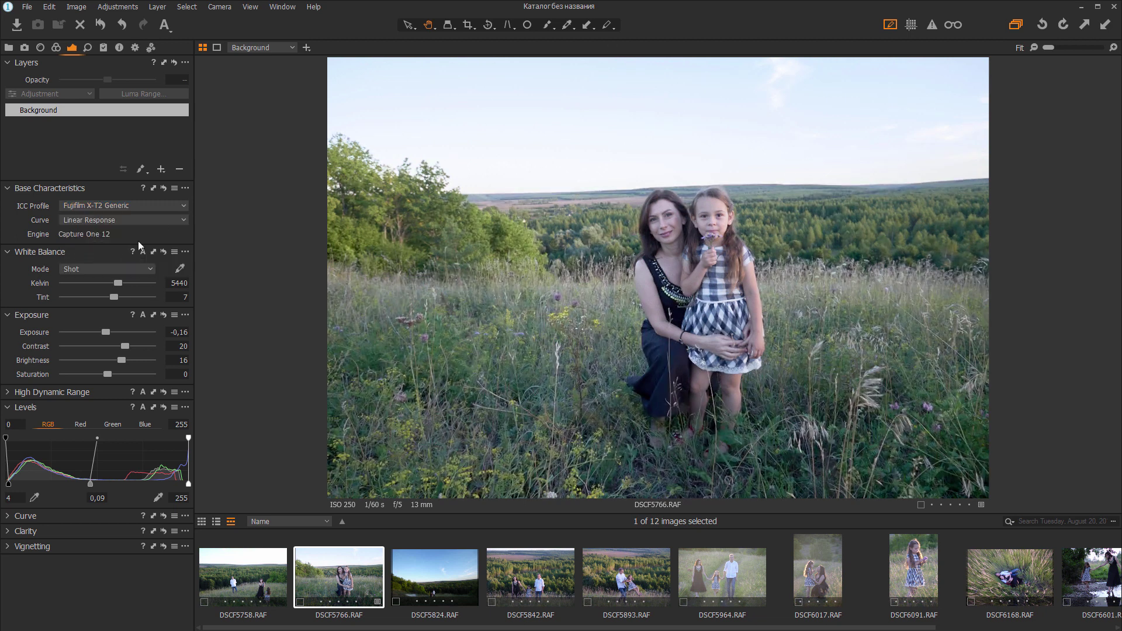
left_click(159, 206)
mouse_move(145, 492)
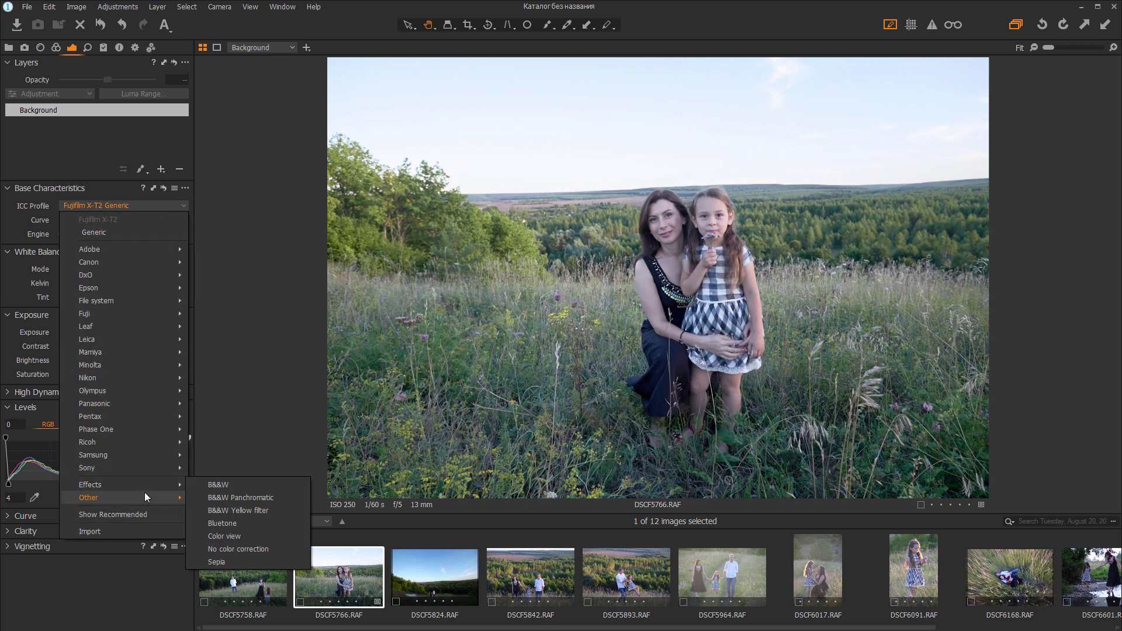
left_click(253, 262)
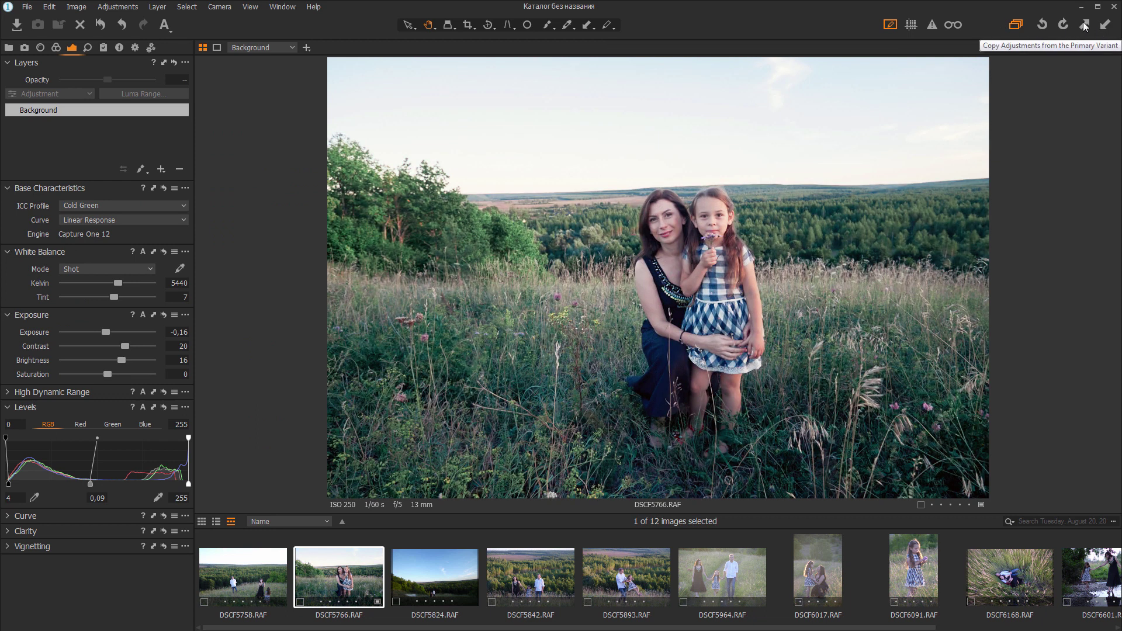
Step: Copy the portrait's Cold Green adjustments to all 12 selected photos, then view DSCF5758
key("ctrl+a")
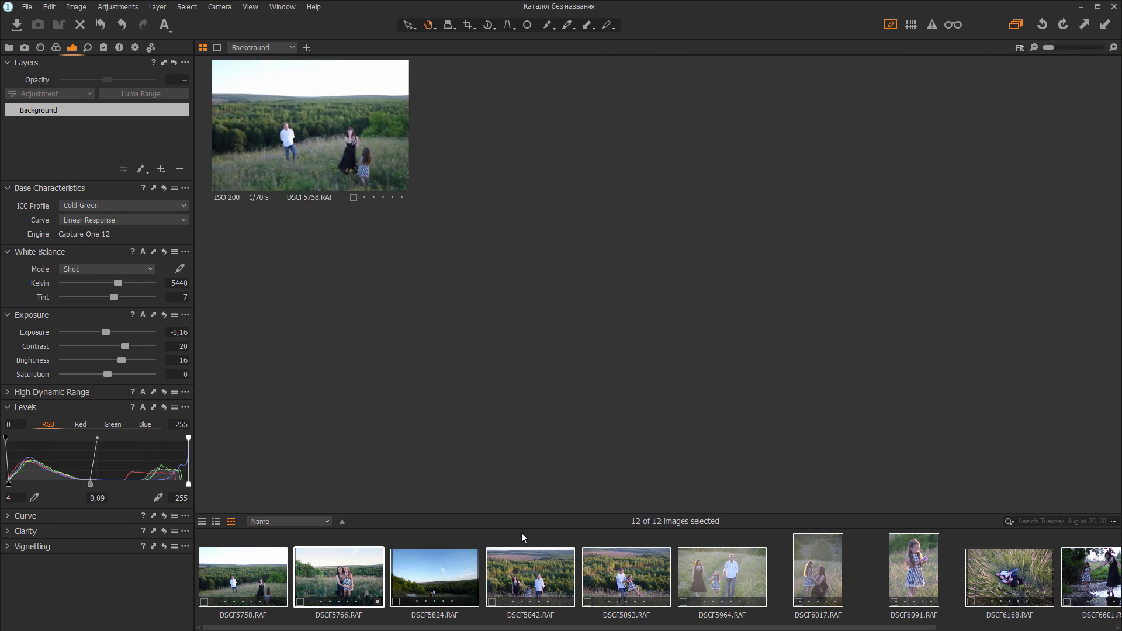
left_click(1105, 26)
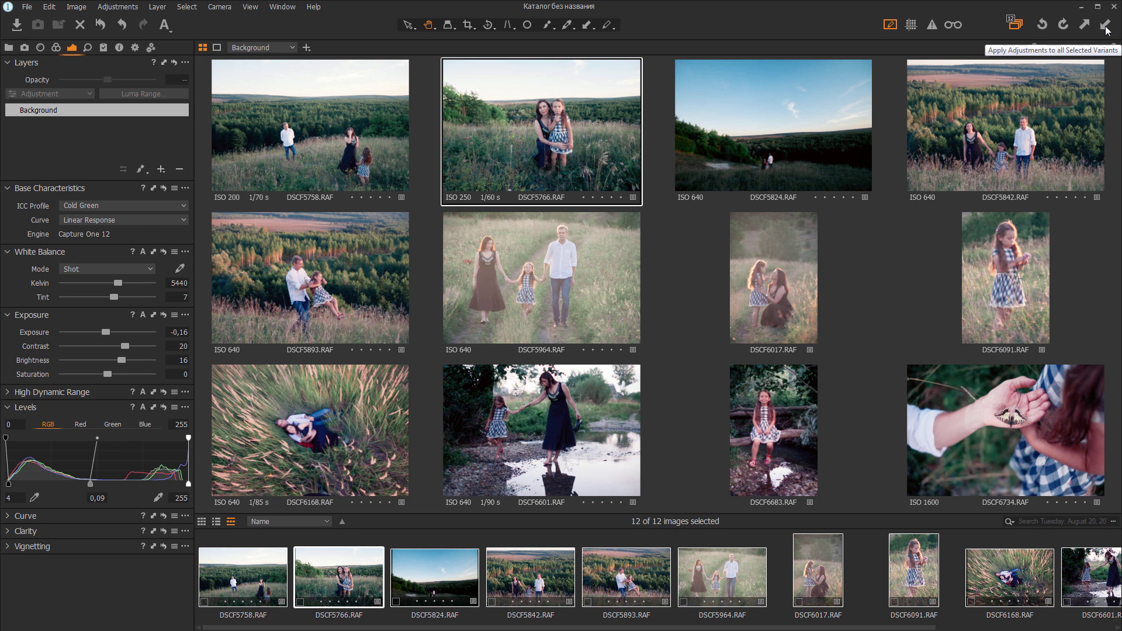
left_click(241, 581)
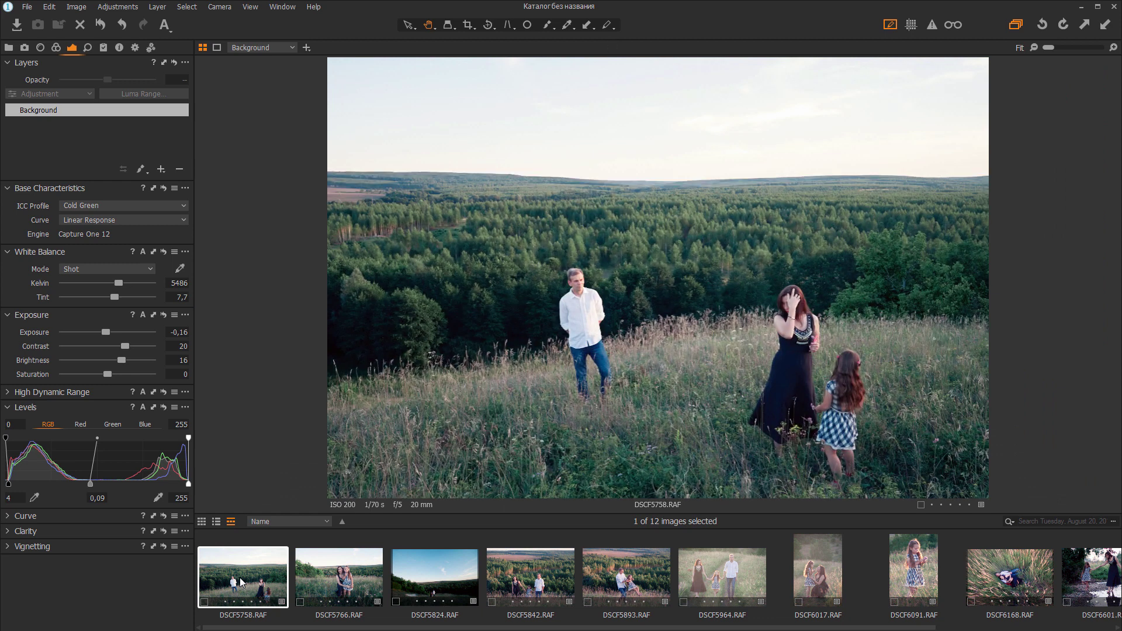
Step: Set DSCF5824's levels black point to 0
left_click(334, 582)
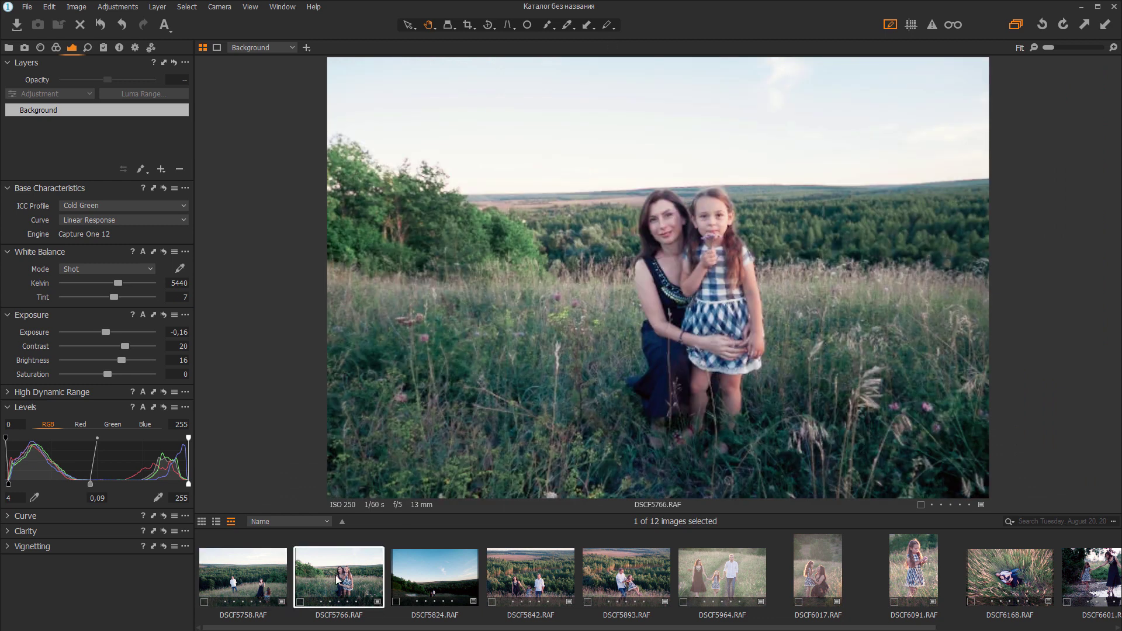
left_click(423, 573)
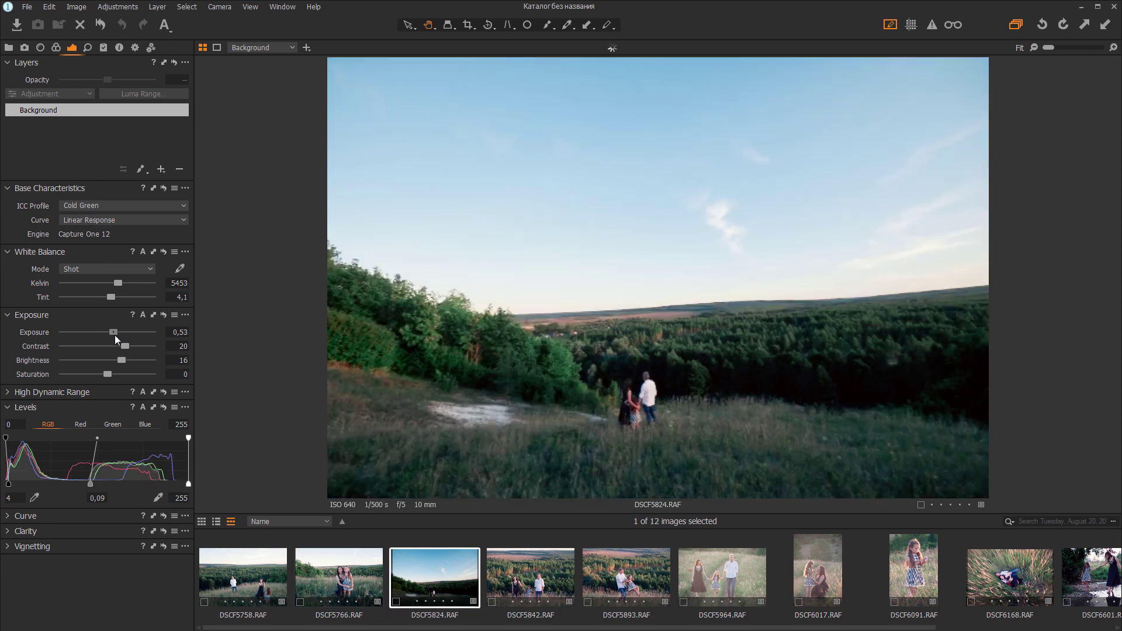
left_click_drag(8, 484, 5, 484)
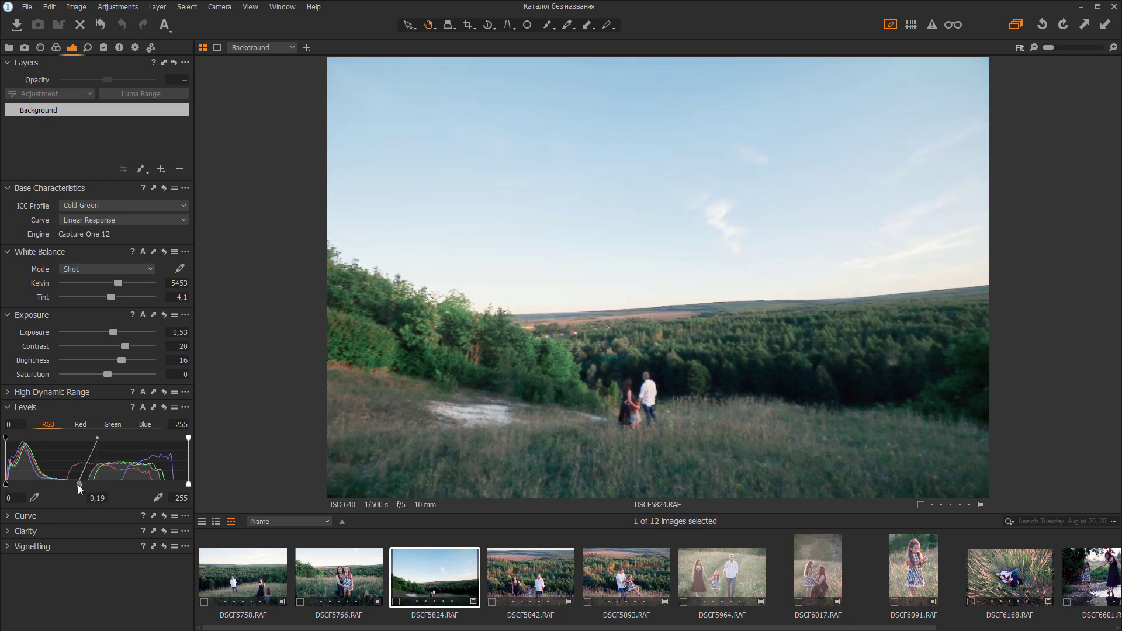
Step: Give DSCF5842 black level 1 and 4739 K, then paste the copied look onto DSCF5893
key("Right")
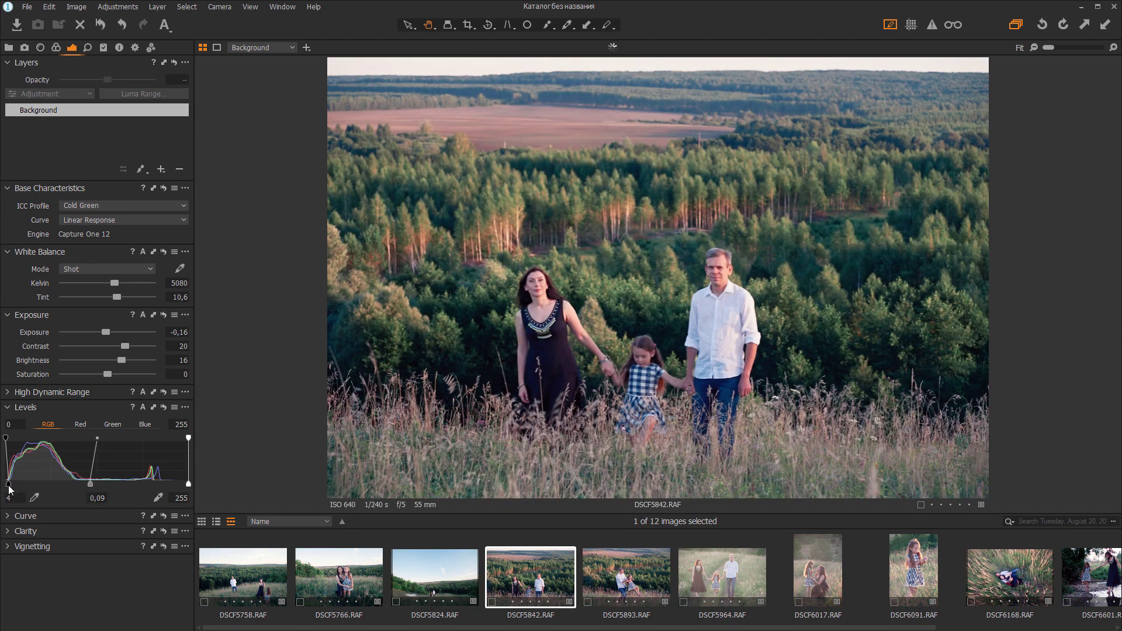
left_click_drag(9, 488, 6, 488)
left_click_drag(114, 284, 111, 284)
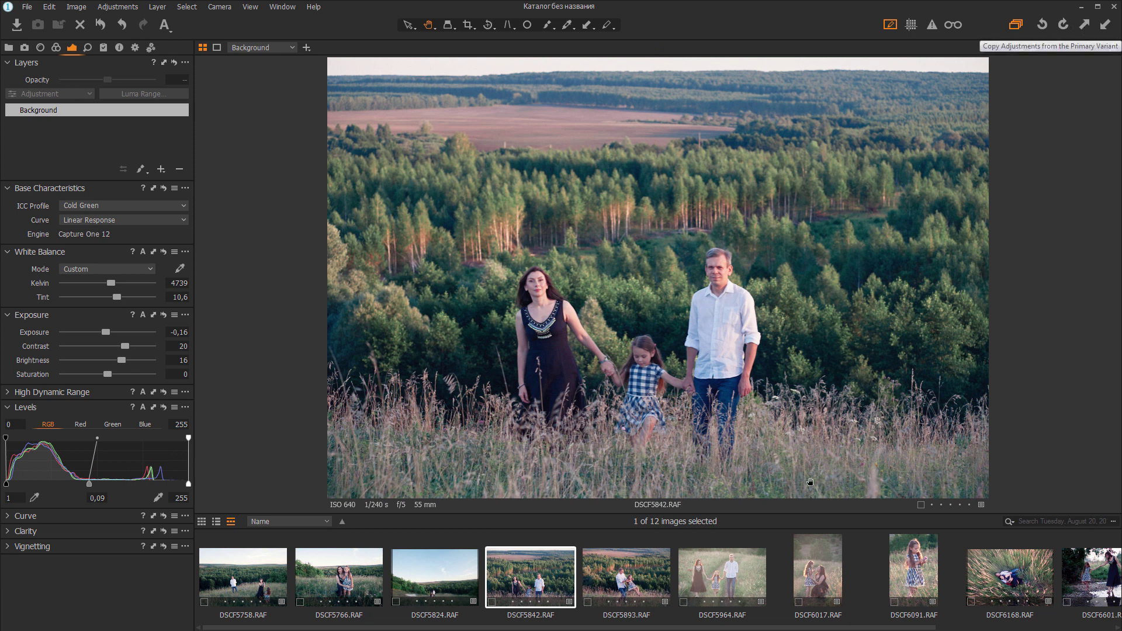
left_click(635, 588)
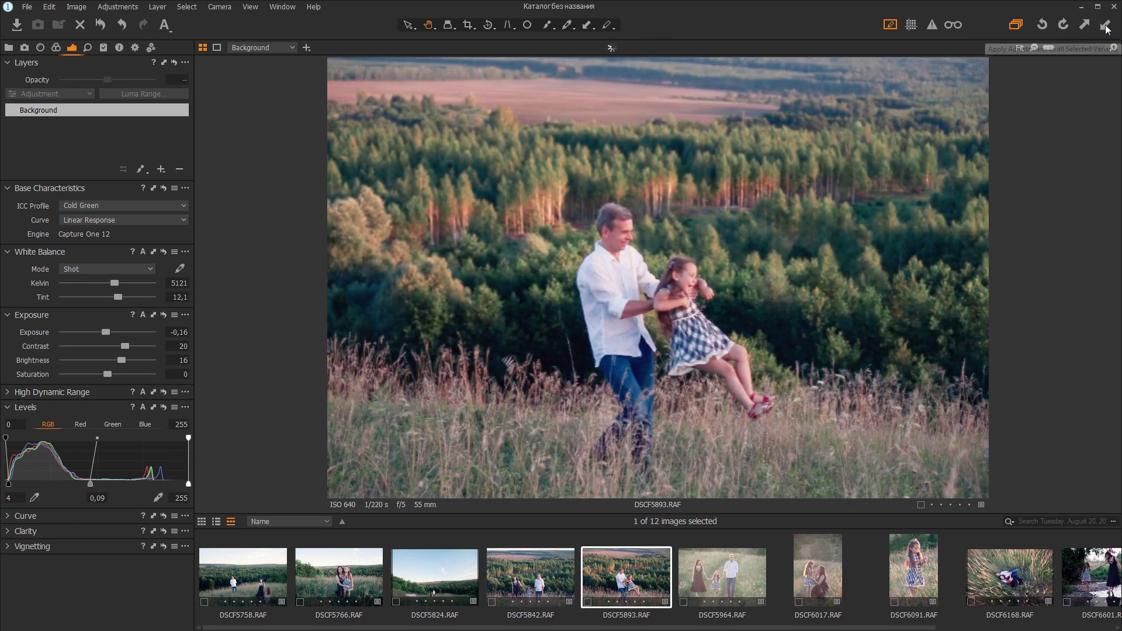
left_click(1105, 27)
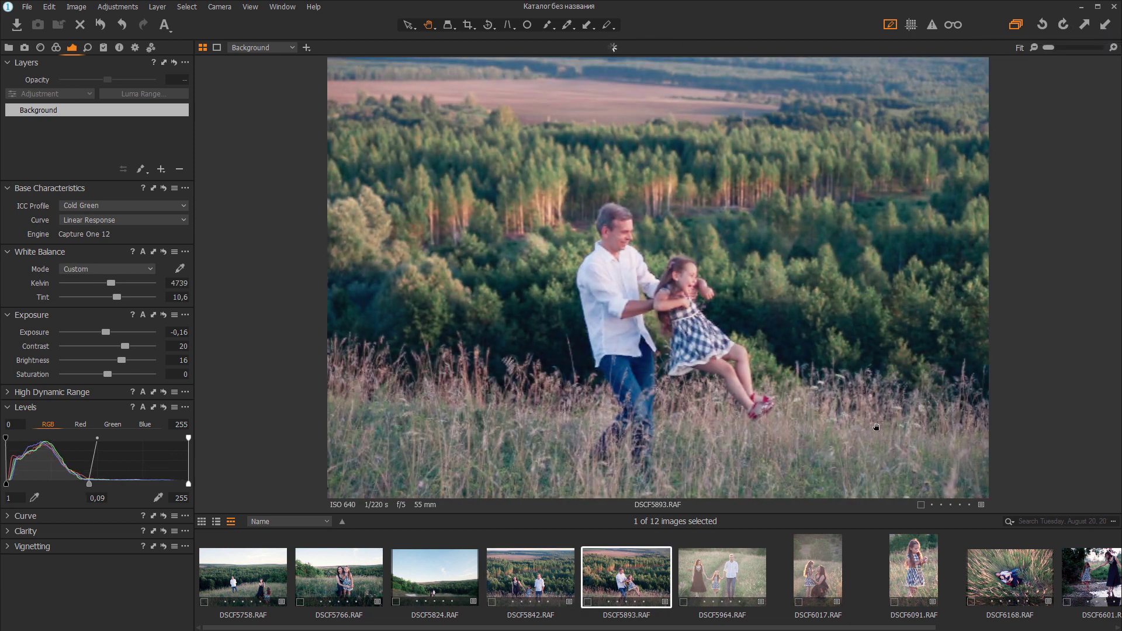
Step: Set DSCF5964's levels to 27, −0,03 and 235 with a 4733 K white balance
left_click(757, 571)
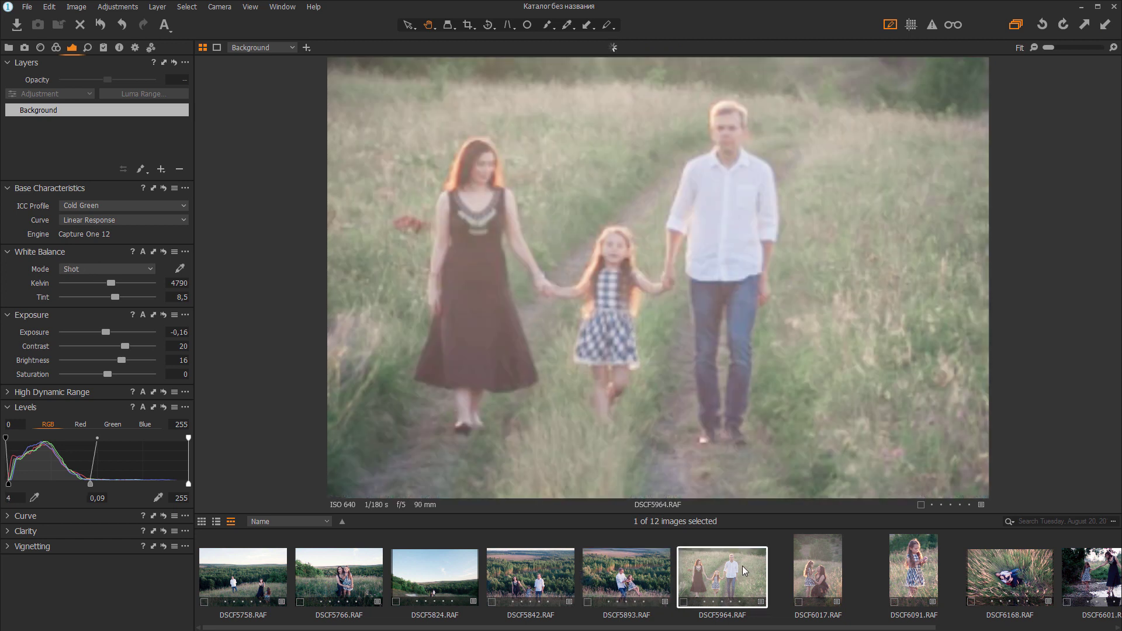
left_click_drag(87, 484, 102, 488)
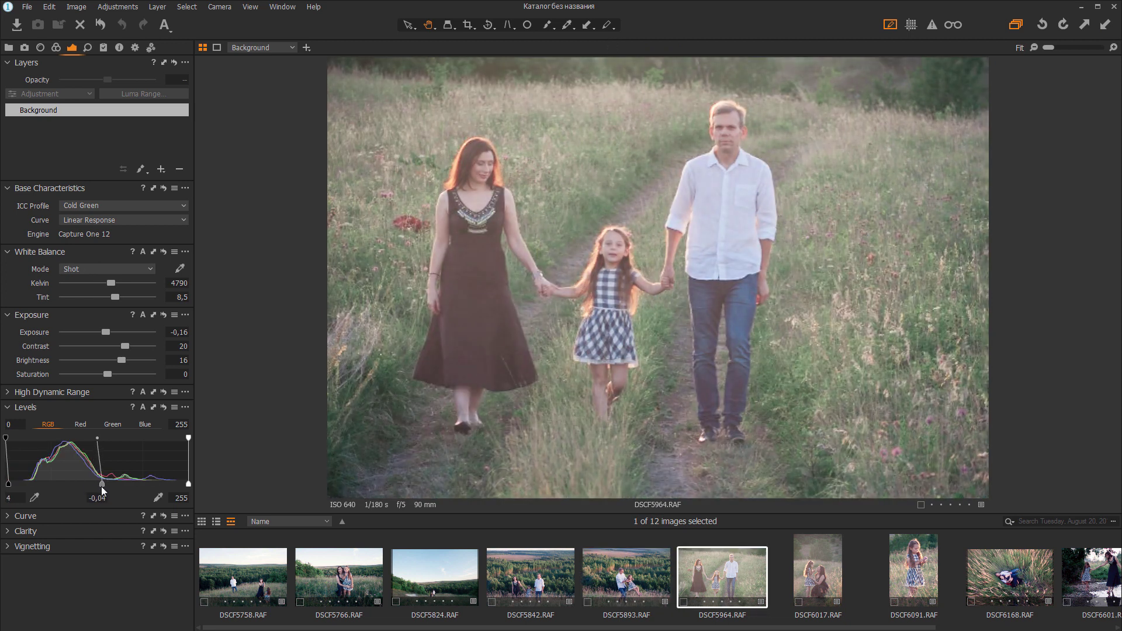
left_click_drag(188, 483, 174, 484)
left_click_drag(8, 484, 25, 485)
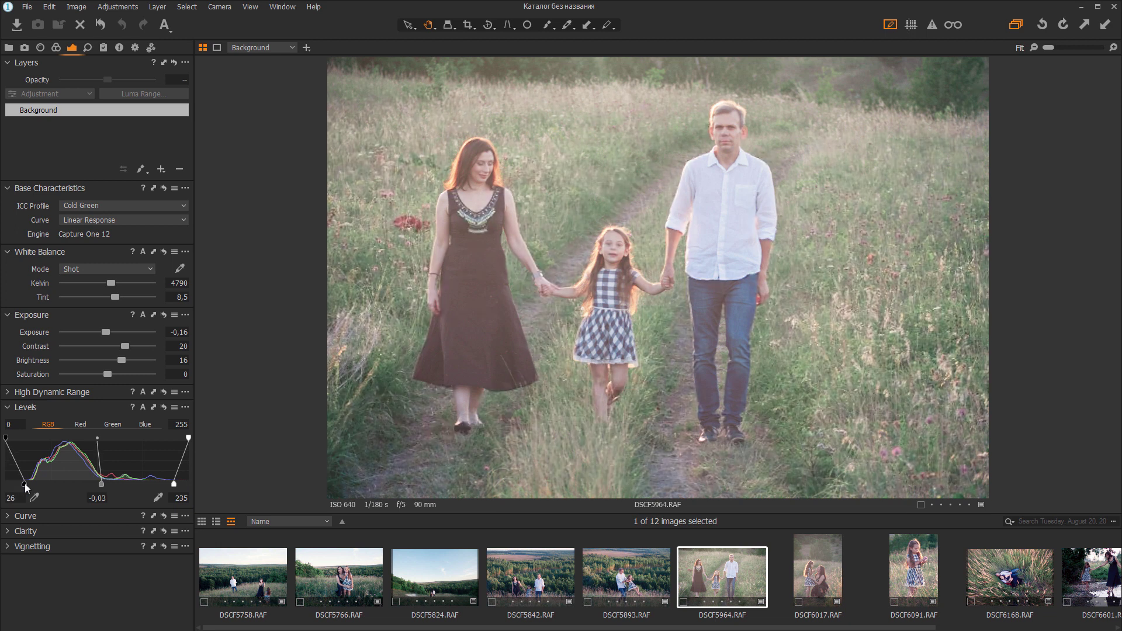
left_click(113, 283)
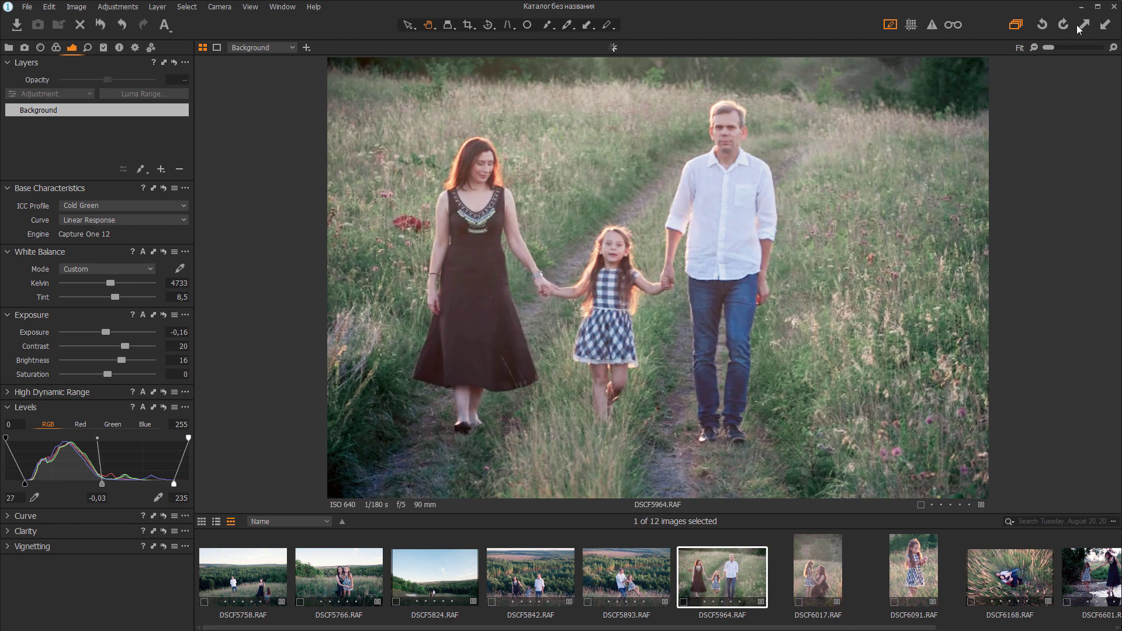
Step: Paste the copied look onto DSCF6017 and DSCF6091, then set DSCF6091's black level 15 and brighten midtones
key("Right")
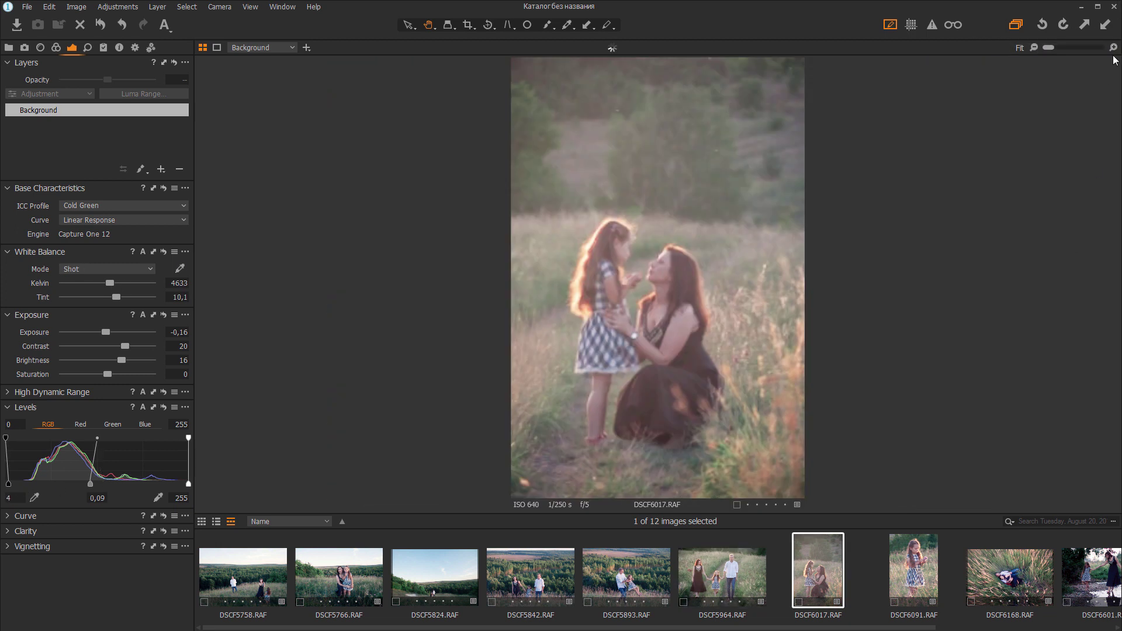
left_click(1105, 25)
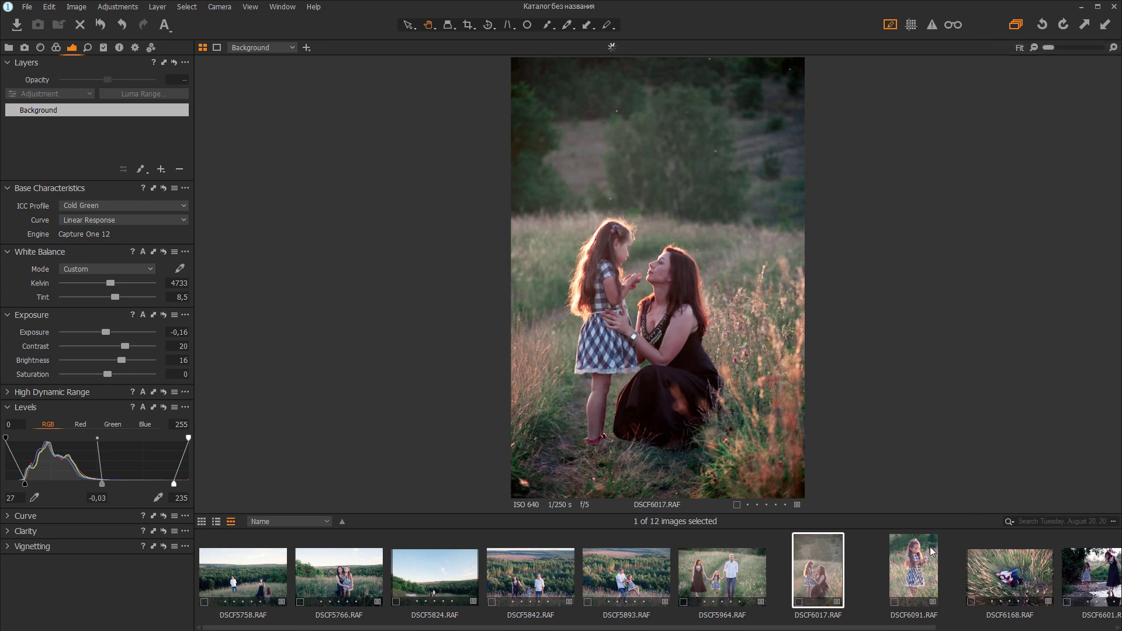
key("Right")
left_click(1104, 26)
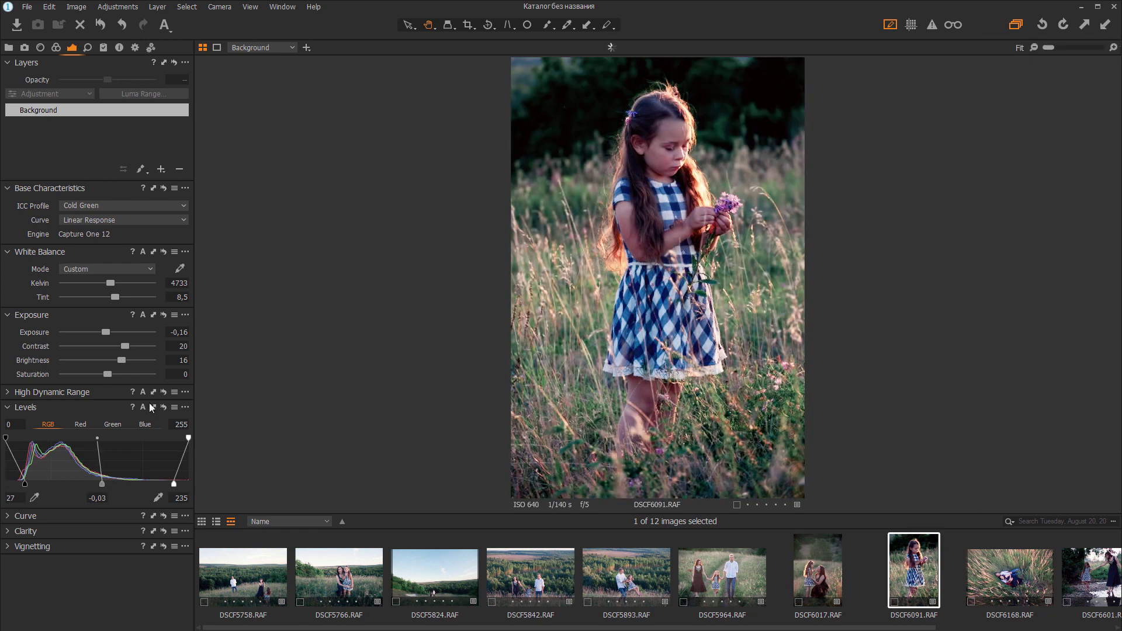
left_click_drag(24, 484, 17, 485)
left_click_drag(98, 484, 82, 485)
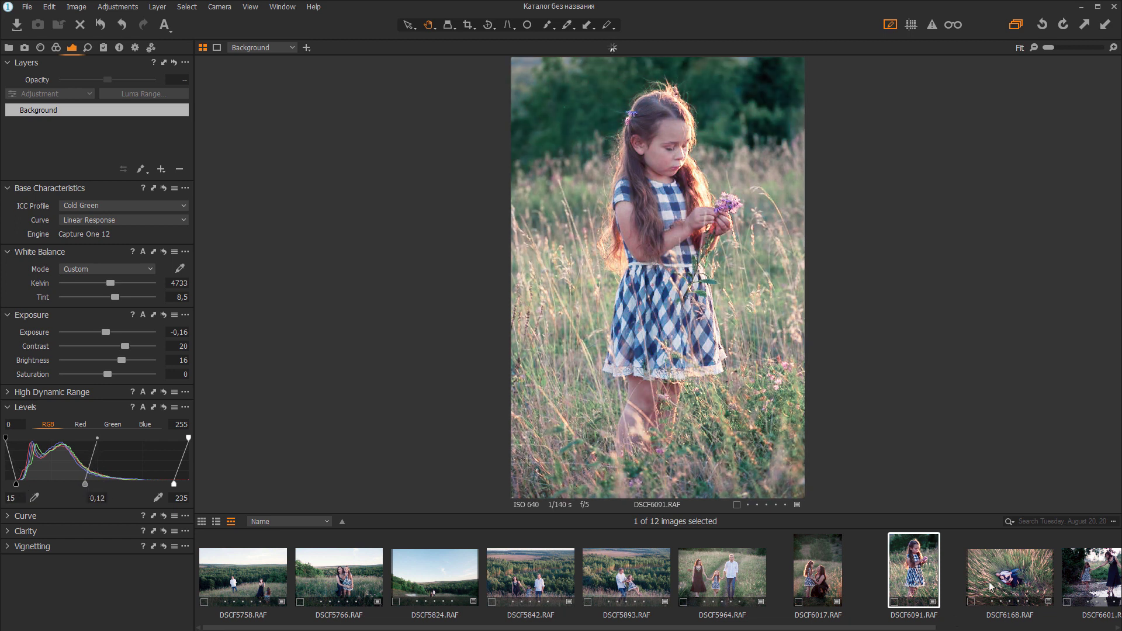
Step: Cool DSCF6168 to 4638 K and set its white level to 235 with midtone tweaks
left_click(991, 586)
left_click_drag(119, 280, 111, 285)
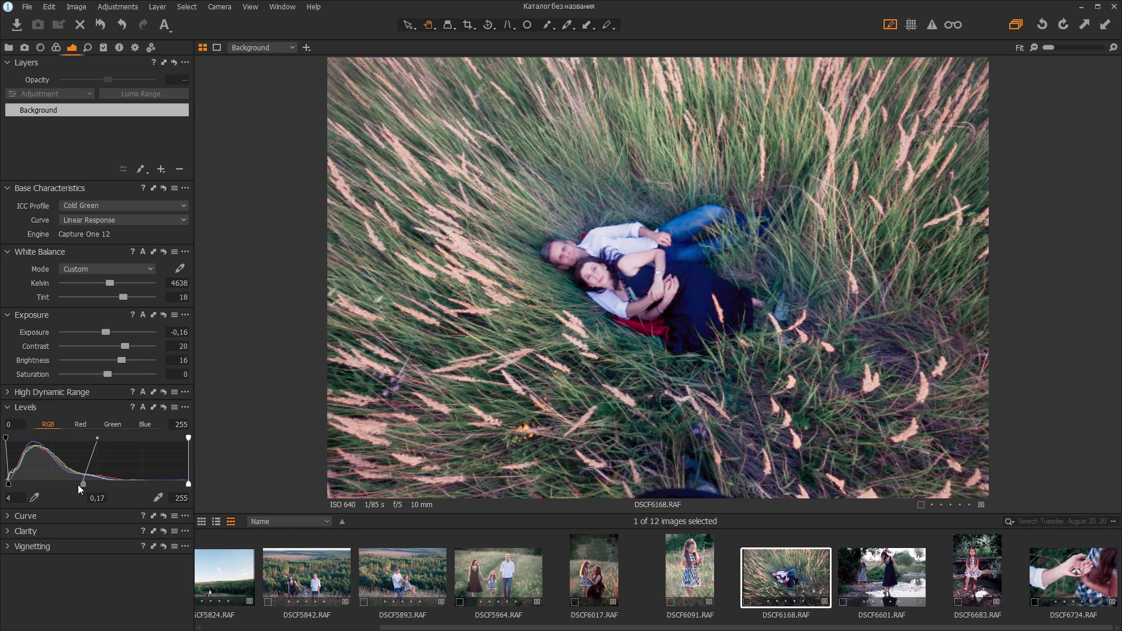
left_click_drag(83, 485, 92, 488)
left_click_drag(188, 485, 177, 485)
left_click_drag(92, 484, 99, 487)
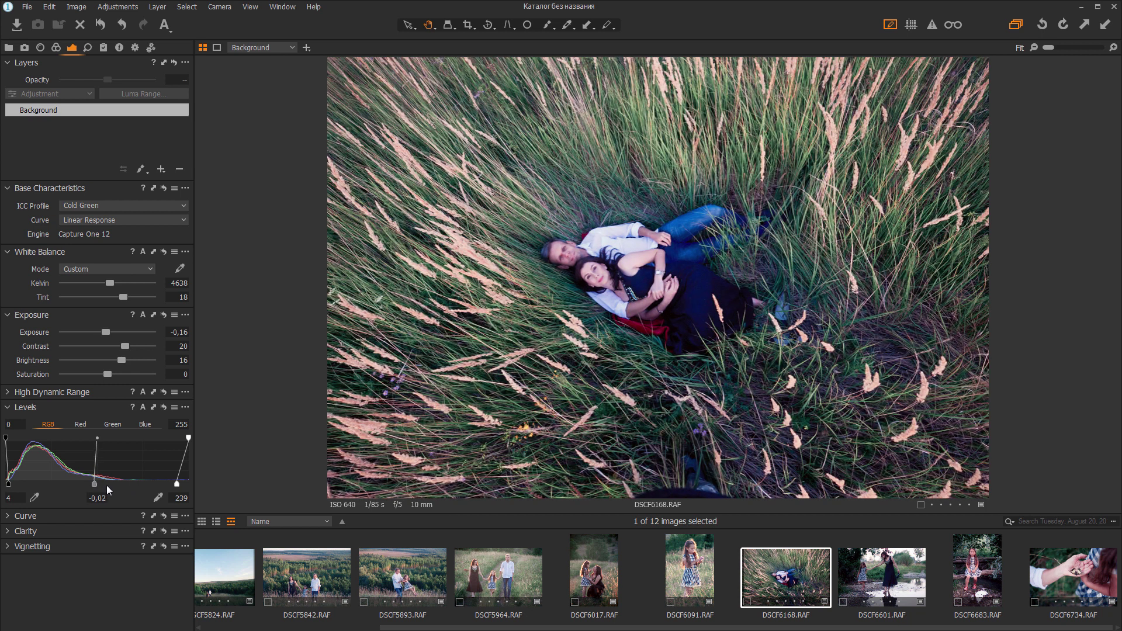
Step: Warm DSCF6601 to 7221 K, set its black level to 0 and brighten its midtones
left_click(845, 562)
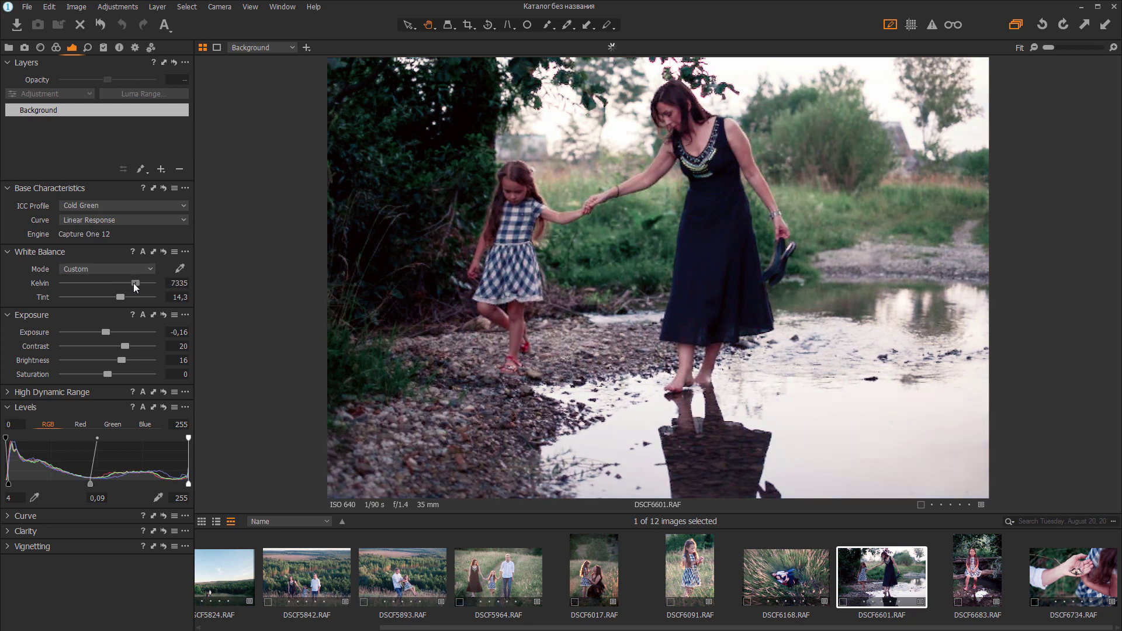
left_click_drag(129, 283, 134, 285)
left_click_drag(8, 484, 6, 484)
left_click_drag(90, 484, 77, 483)
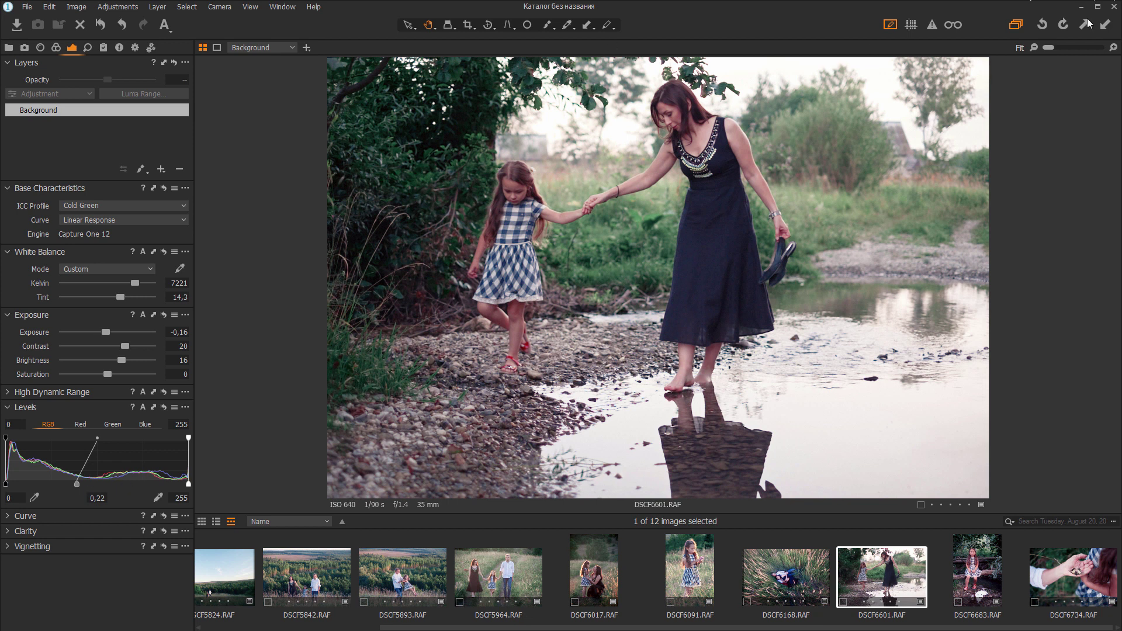
Step: Set DSCF6683 to 6588 K white balance with a levels midtone of 0,1
left_click(988, 576)
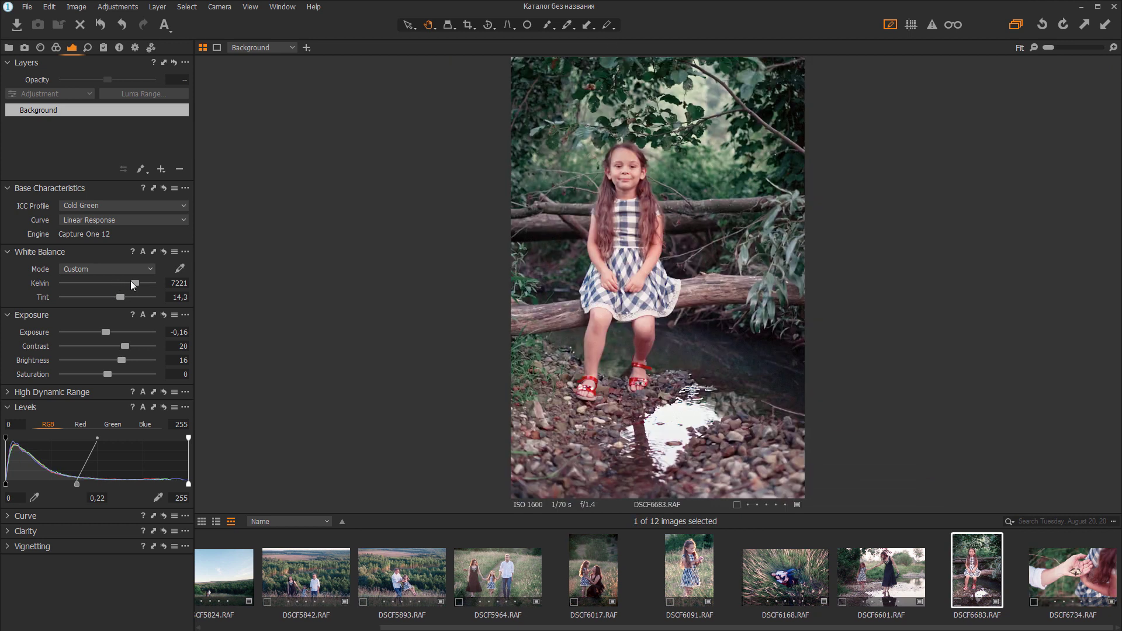
left_click_drag(131, 280, 129, 281)
left_click_drag(80, 483, 90, 484)
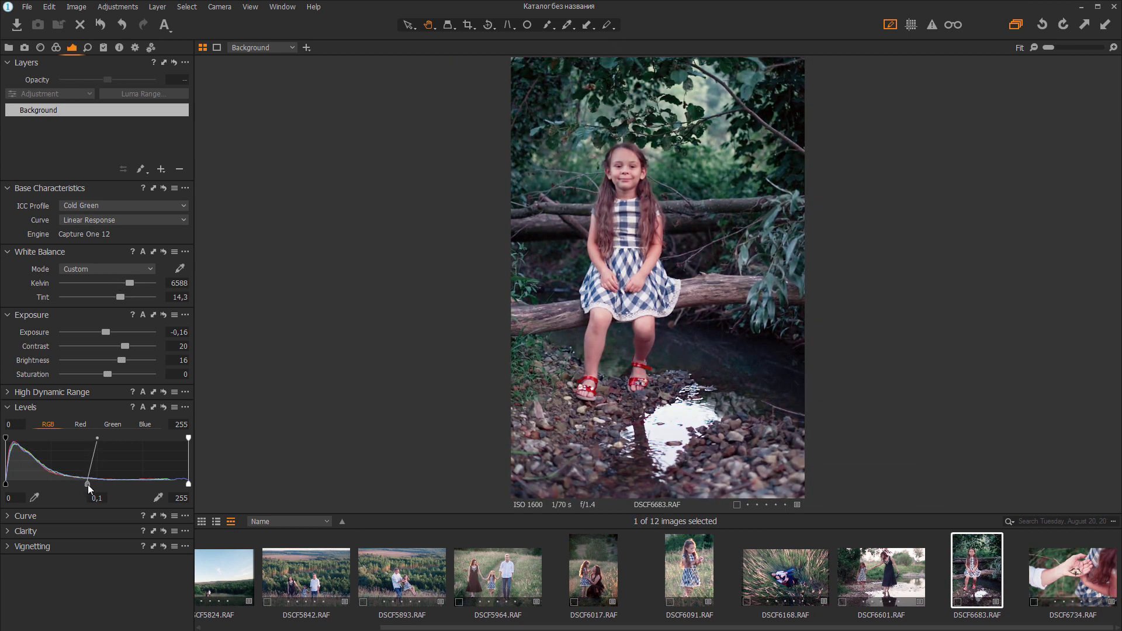
Step: Create variant [2] of DSCF6683 via New Variant and select it together with variant [1]
left_click(1085, 571)
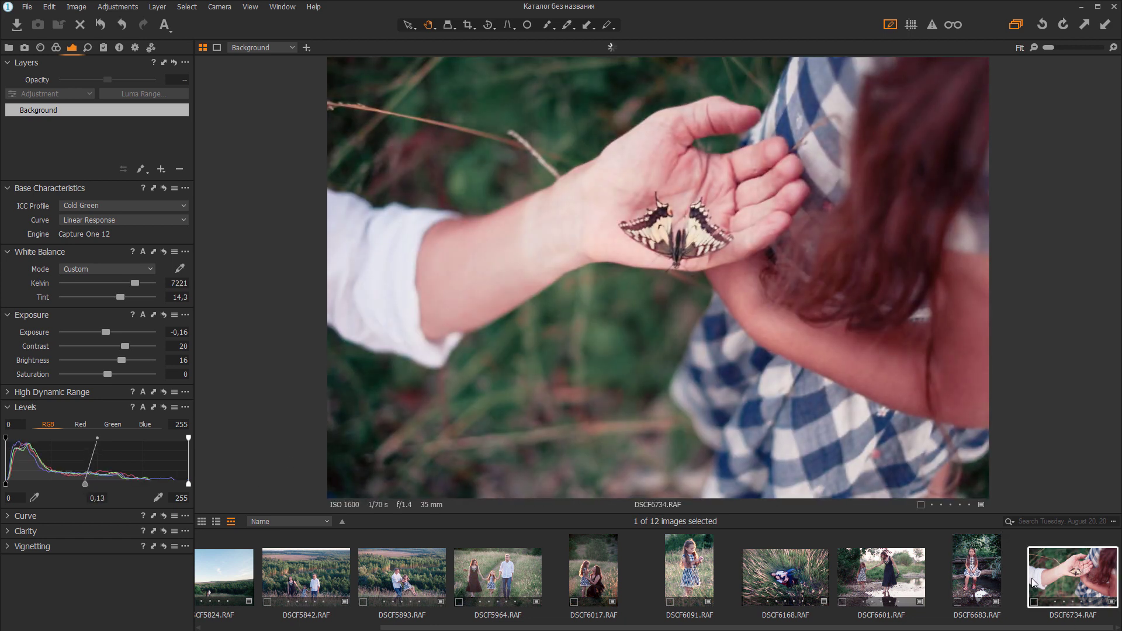
left_click(986, 565)
right_click(987, 565)
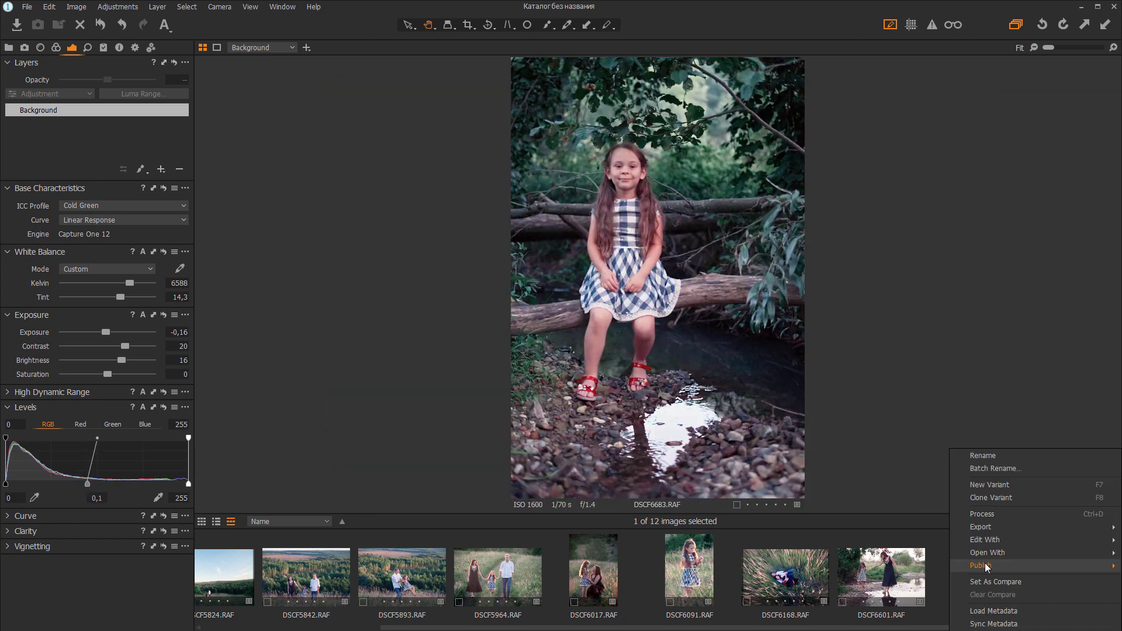
mouse_move(1001, 547)
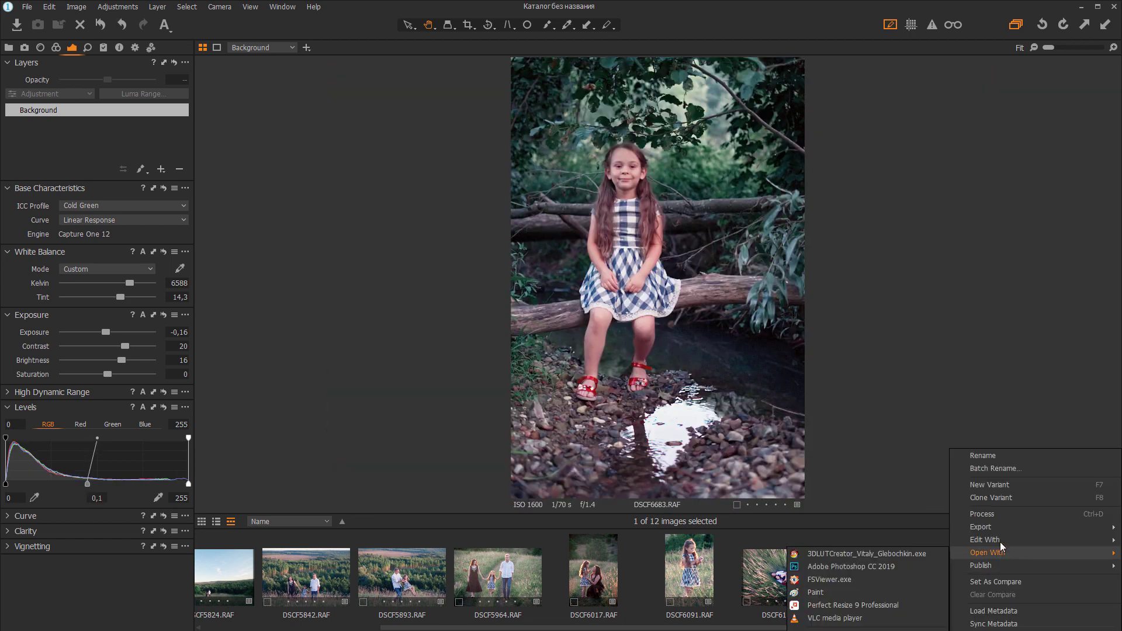
left_click(1013, 486)
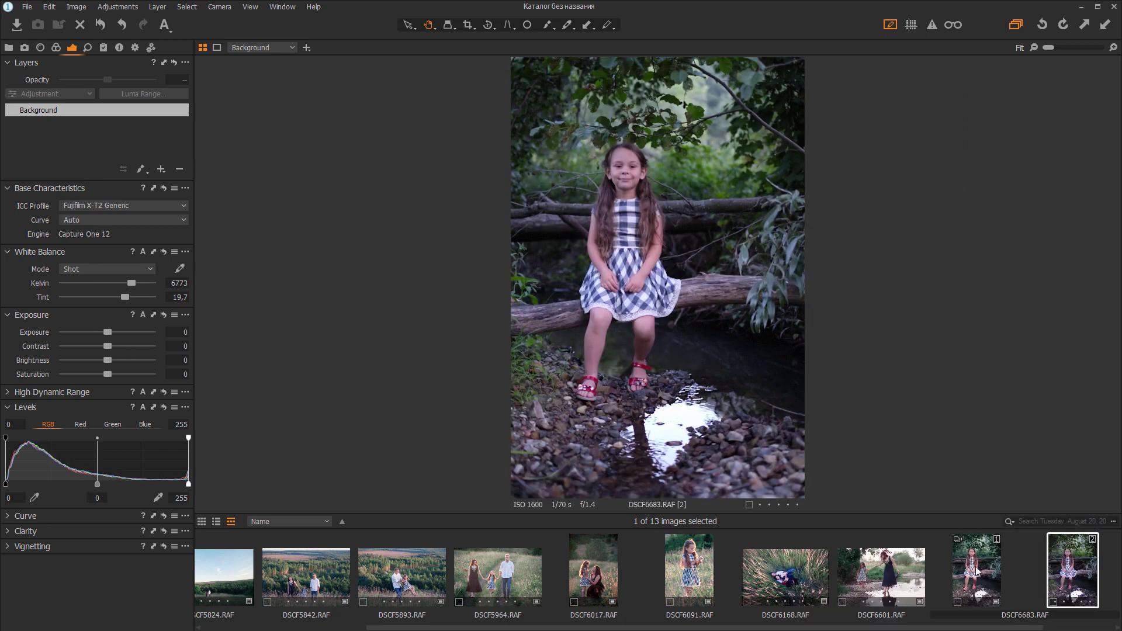
left_click(977, 570, "ctrl")
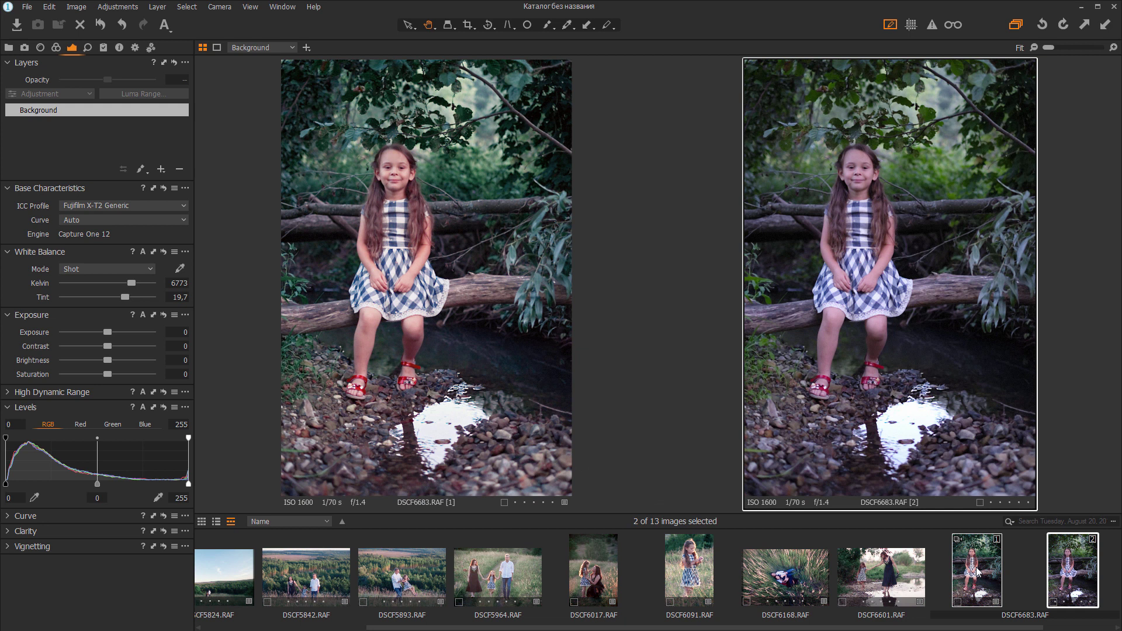
Step: Apply variant [1]'s look to variant [2], then switch to Fujifilm X-T2 Generic with ASTIA (SOFT) curve
left_click(976, 571)
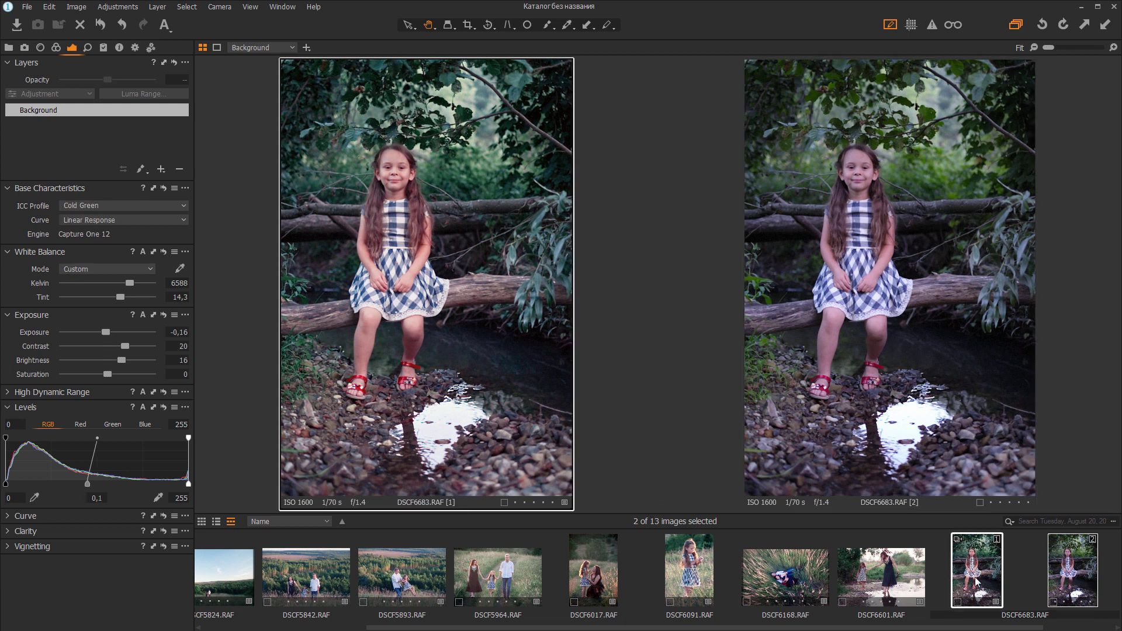
left_click(1061, 549)
left_click(1105, 25)
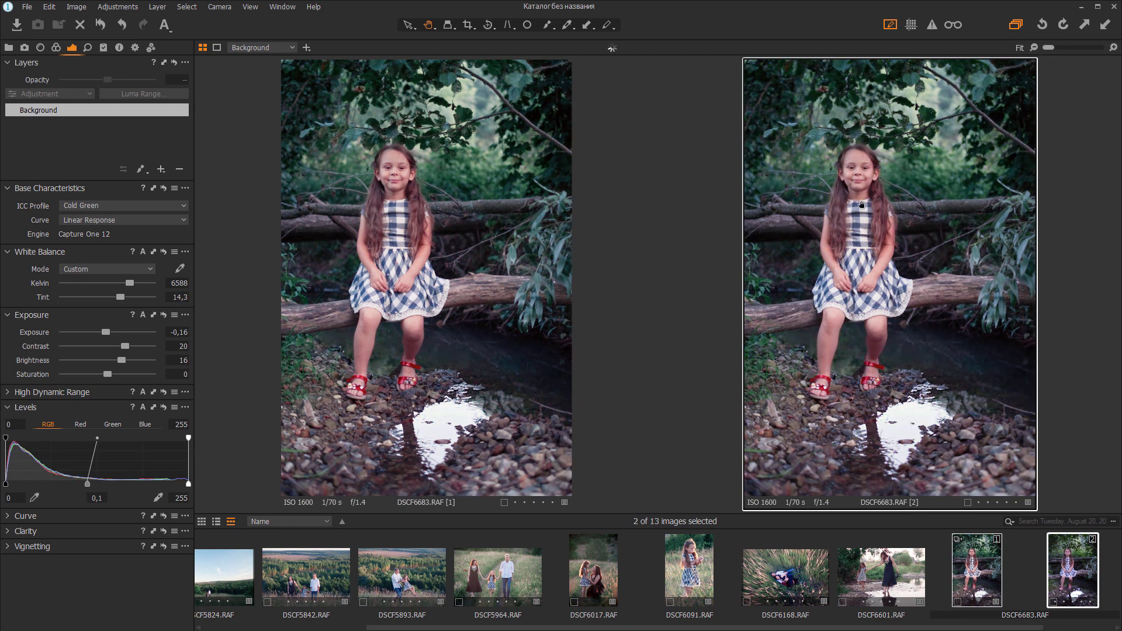
left_click(134, 208)
left_click(111, 227)
left_click(121, 219)
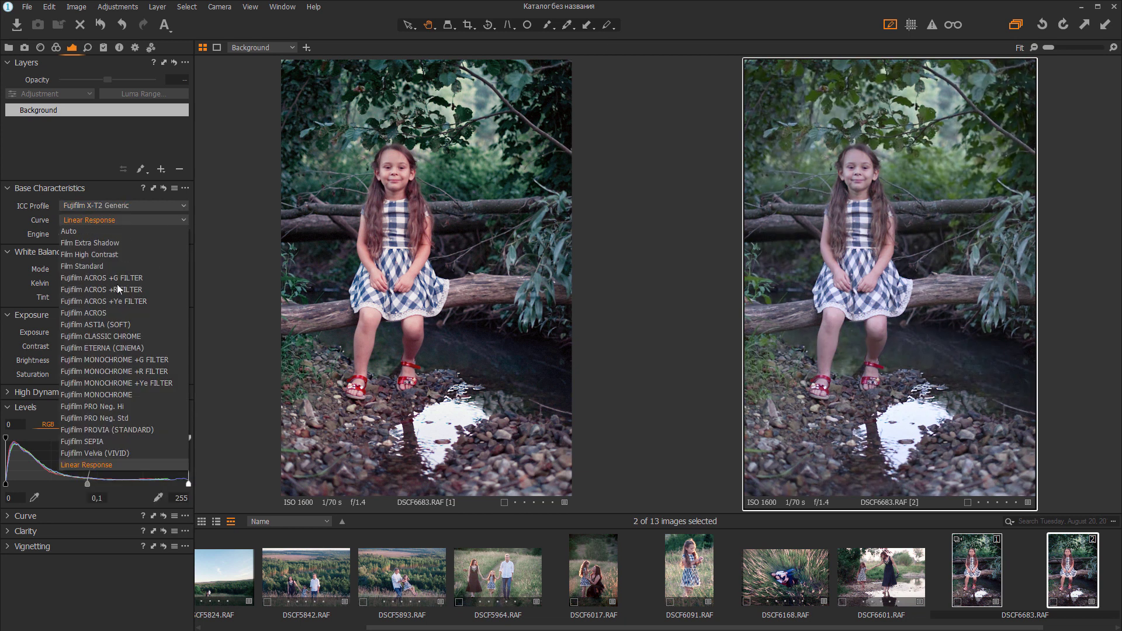
left_click(127, 325)
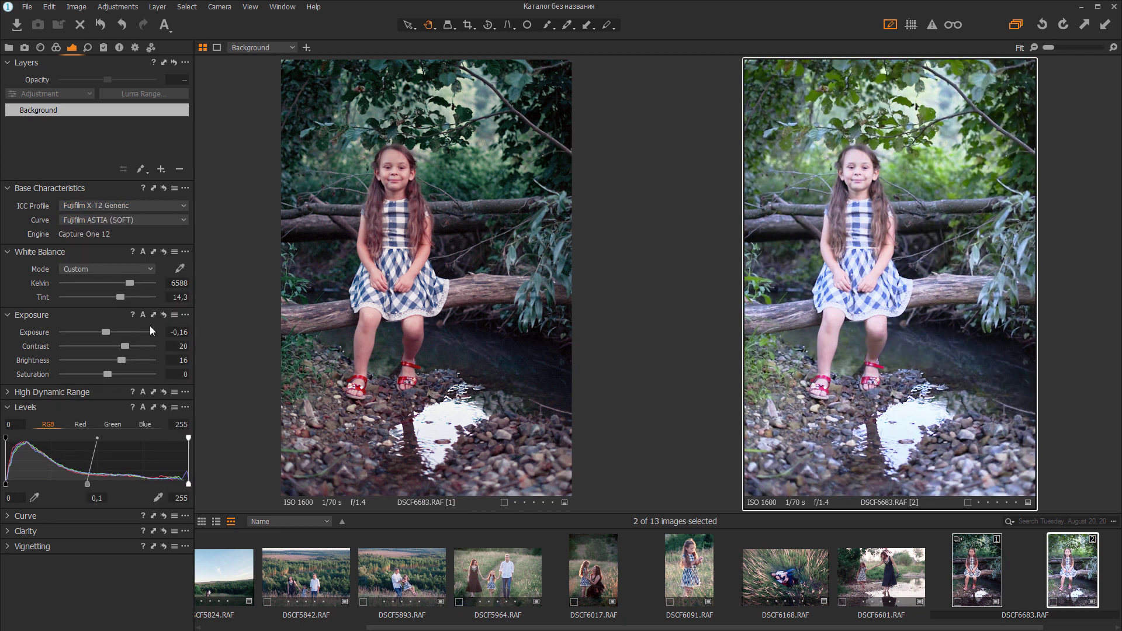
Step: Set variant [2] to brightness 5, Highlight 49, exposure −0,84, saturation 22 and 6701 K
left_click_drag(114, 359, 110, 359)
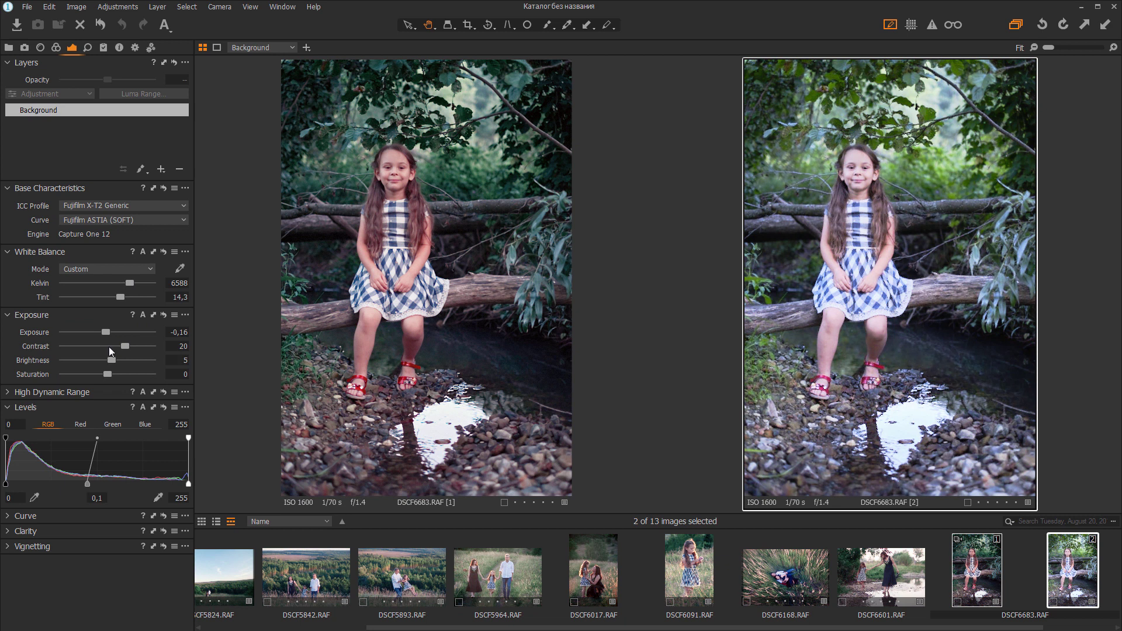
left_click(23, 394)
left_click_drag(99, 409, 107, 409)
left_click_drag(106, 331, 98, 334)
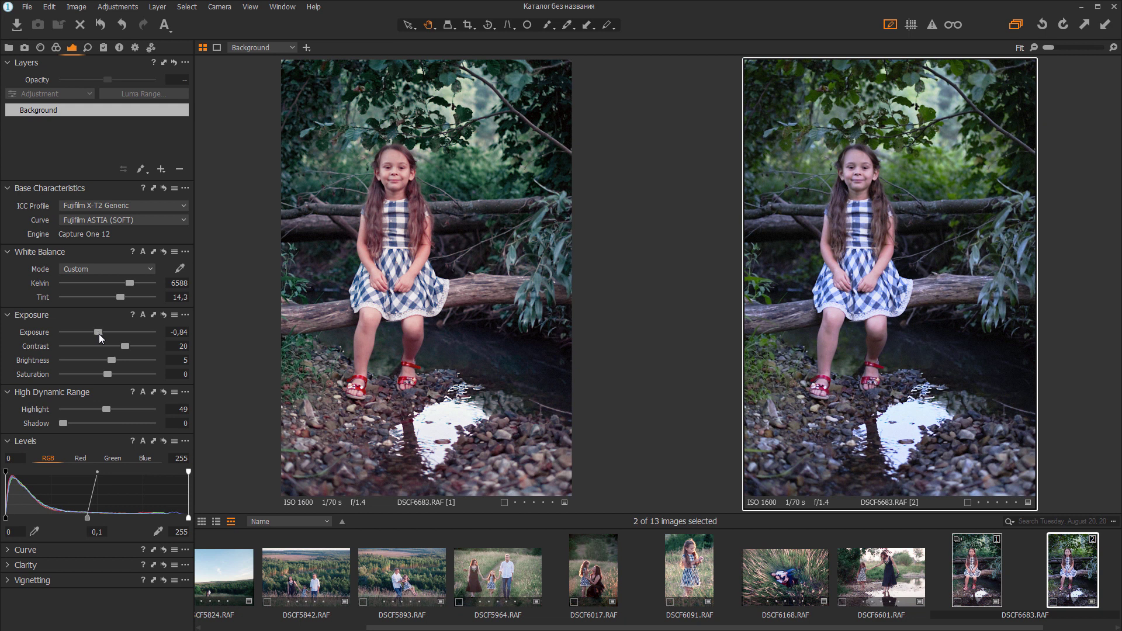
mouse_move(110, 374)
left_mouse_down()
mouse_move(125, 377)
mouse_move(116, 377)
left_mouse_up()
mouse_move(129, 285)
left_mouse_down()
mouse_move(119, 298)
mouse_move(131, 287)
left_mouse_up()
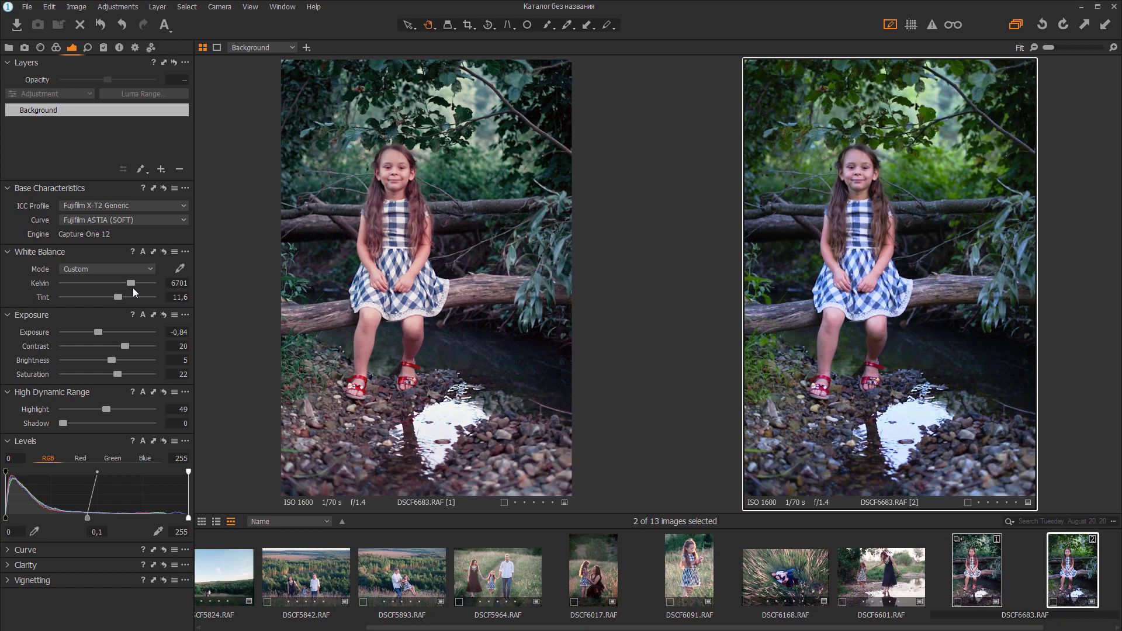